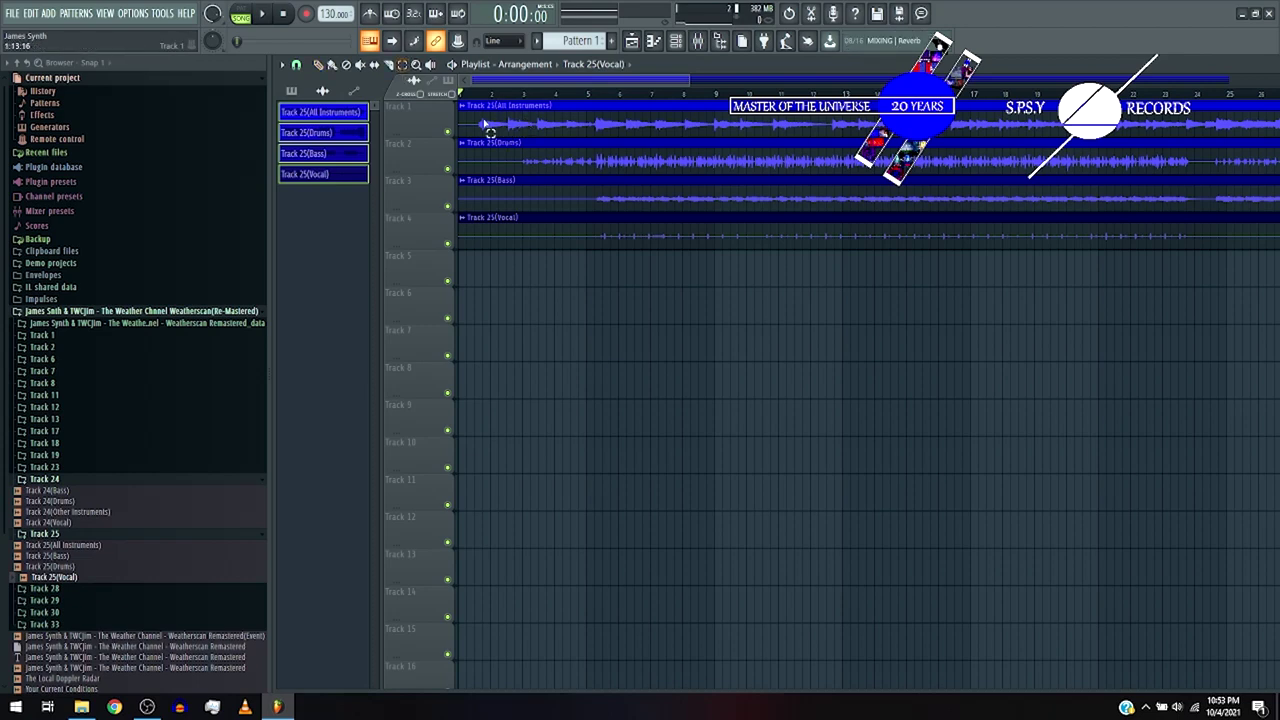
# - Select the four Track 25 clips and trim their lead-in so the music starts right at bar 1
pyautogui.moveTo(471, 100); pyautogui.dragTo(529, 241)
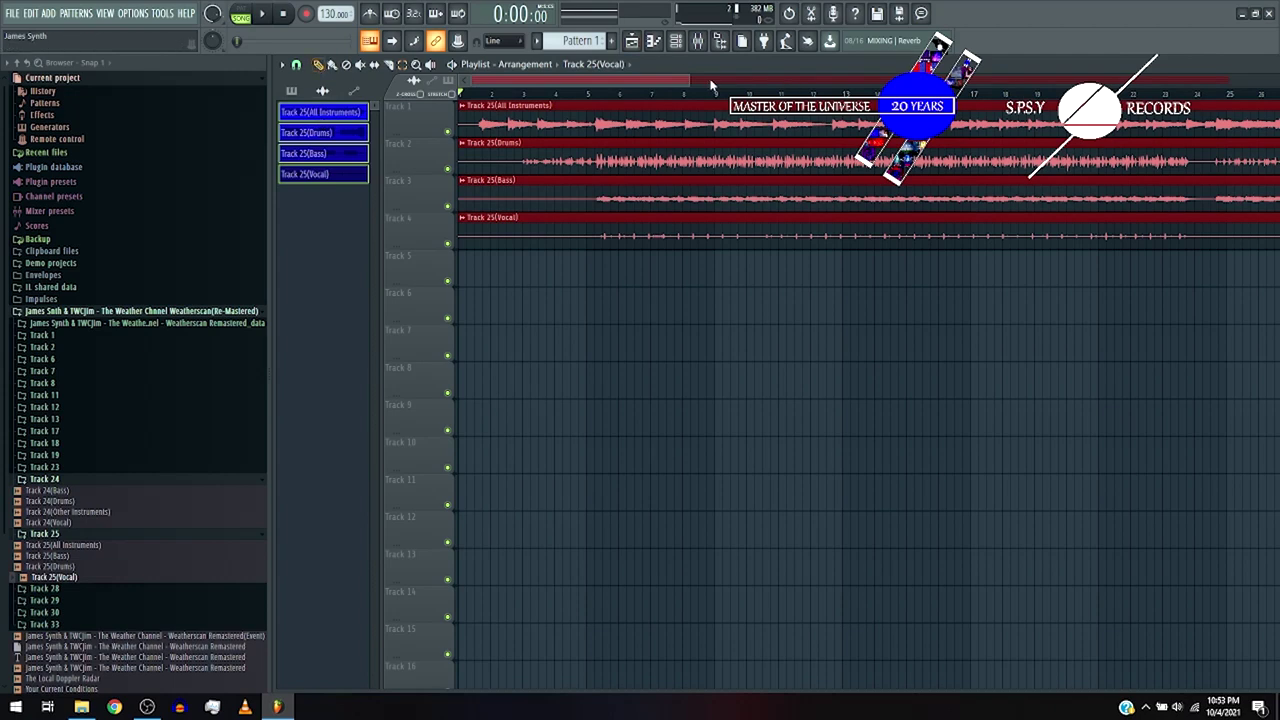
pyautogui.moveTo(693, 78); pyautogui.dragTo(545, 80)
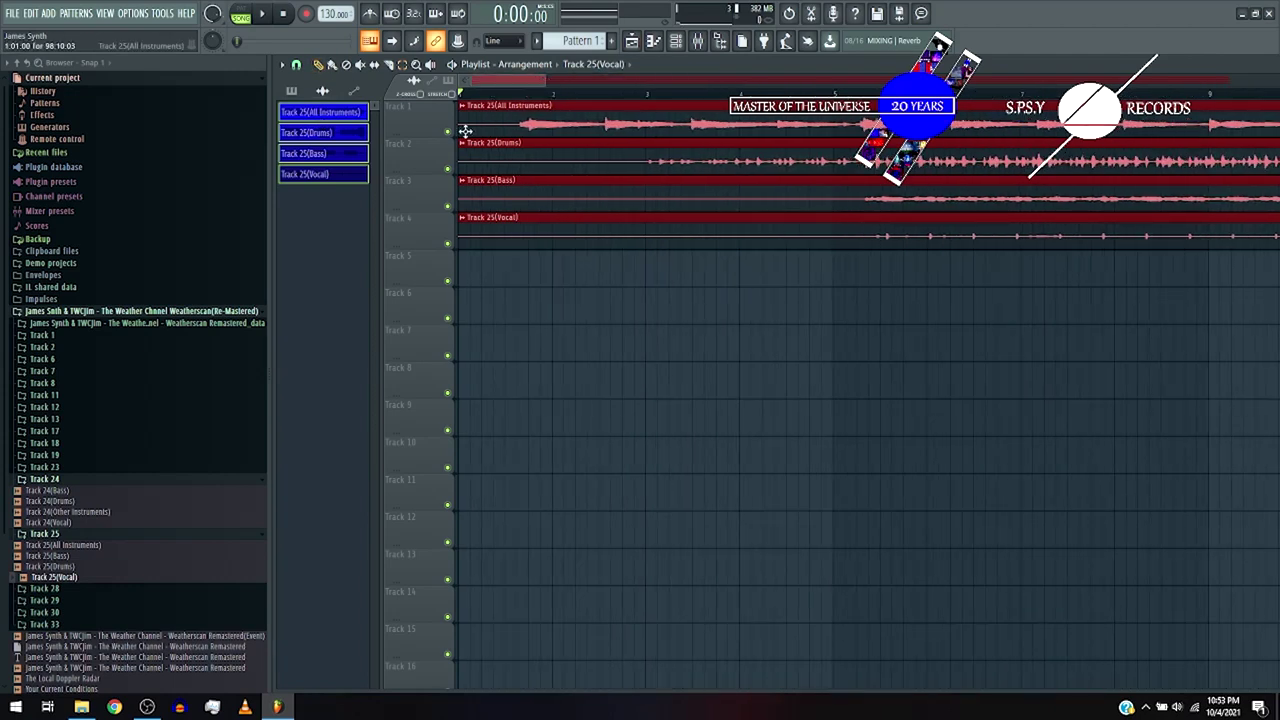
pyautogui.moveTo(461, 130); pyautogui.dragTo(537, 103)
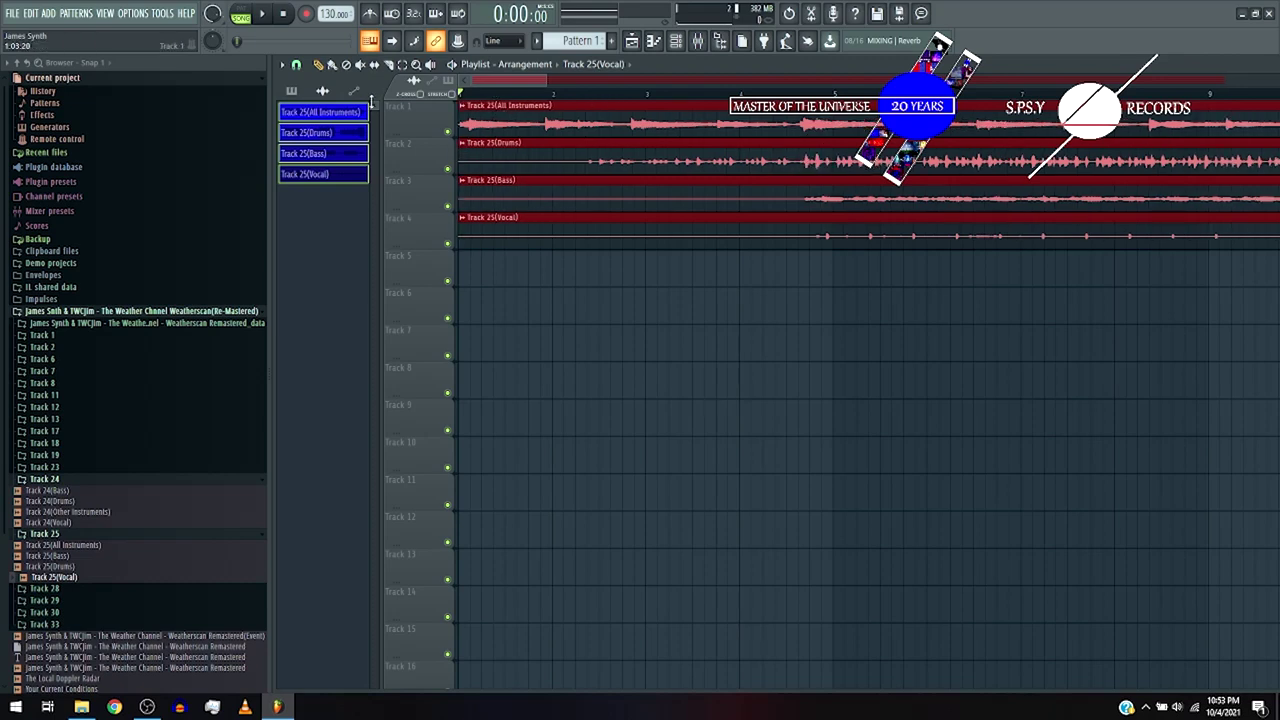
pyautogui.scroll(-3, 470, 115)
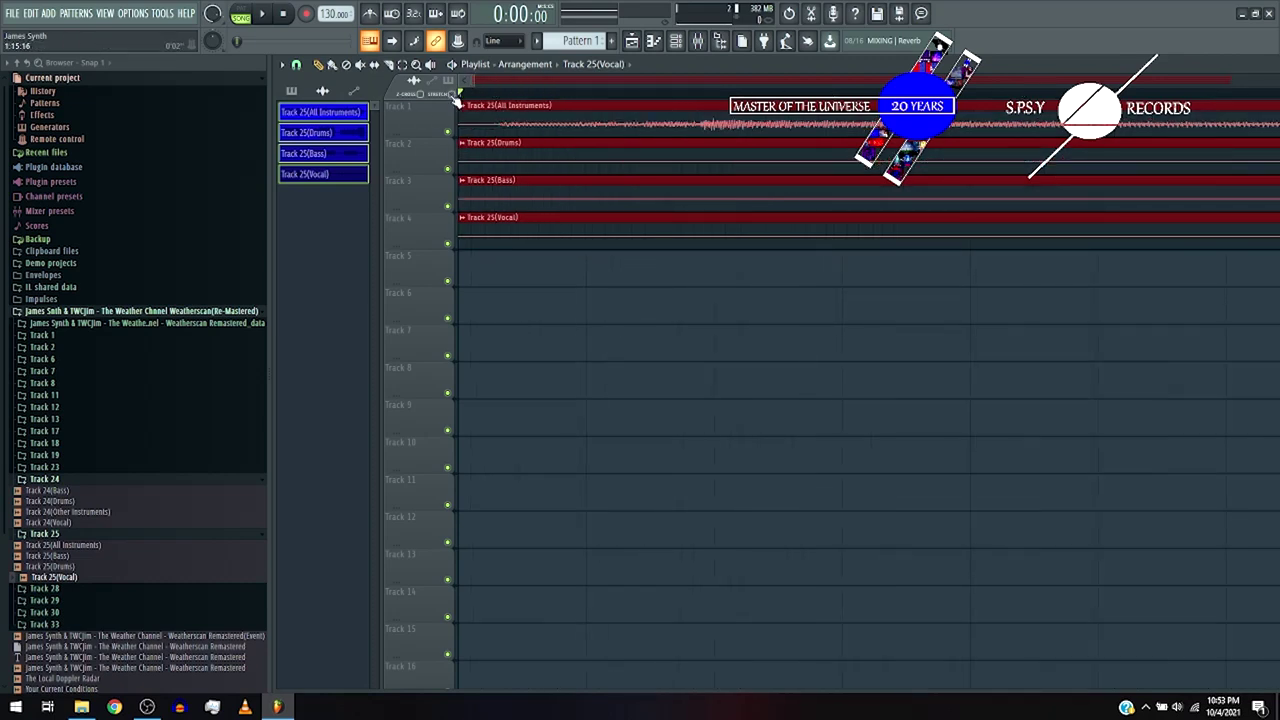
pyautogui.moveTo(463, 120)
pyautogui.mouseDown()
pyautogui.moveTo(518, 125)
pyautogui.moveTo(481, 124)
pyautogui.mouseUp()
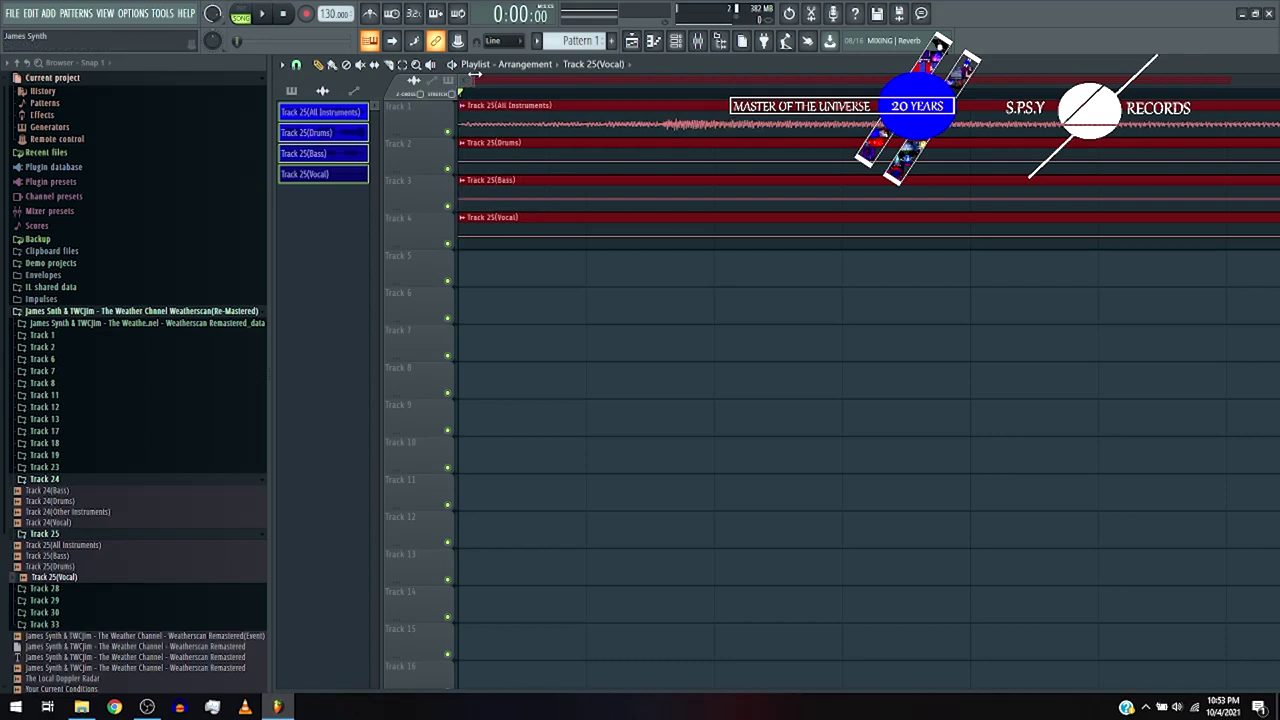
pyautogui.moveTo(476, 75); pyautogui.dragTo(625, 86)
# - Play the arrangement to check the trimmed start, stop playback and deselect the clips
pyautogui.press('space')
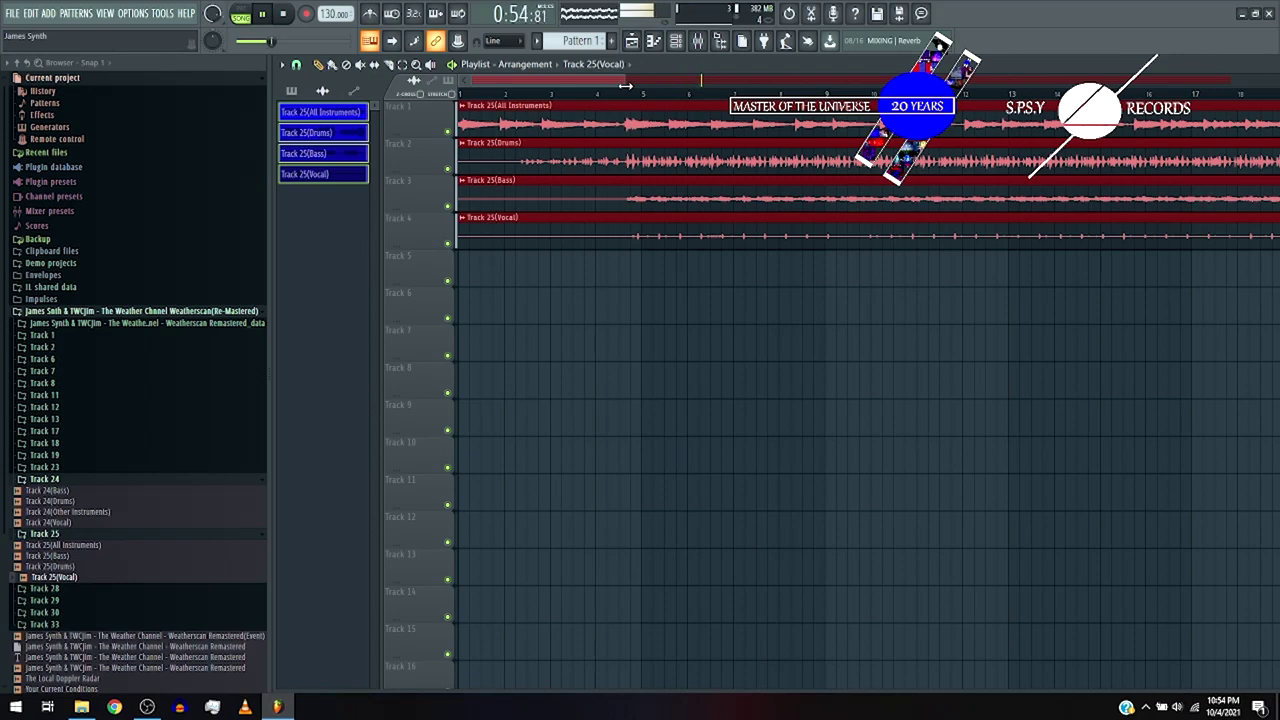
pyautogui.moveTo(625, 86); pyautogui.dragTo(843, 150)
pyautogui.press('space')
pyautogui.click(543, 352)
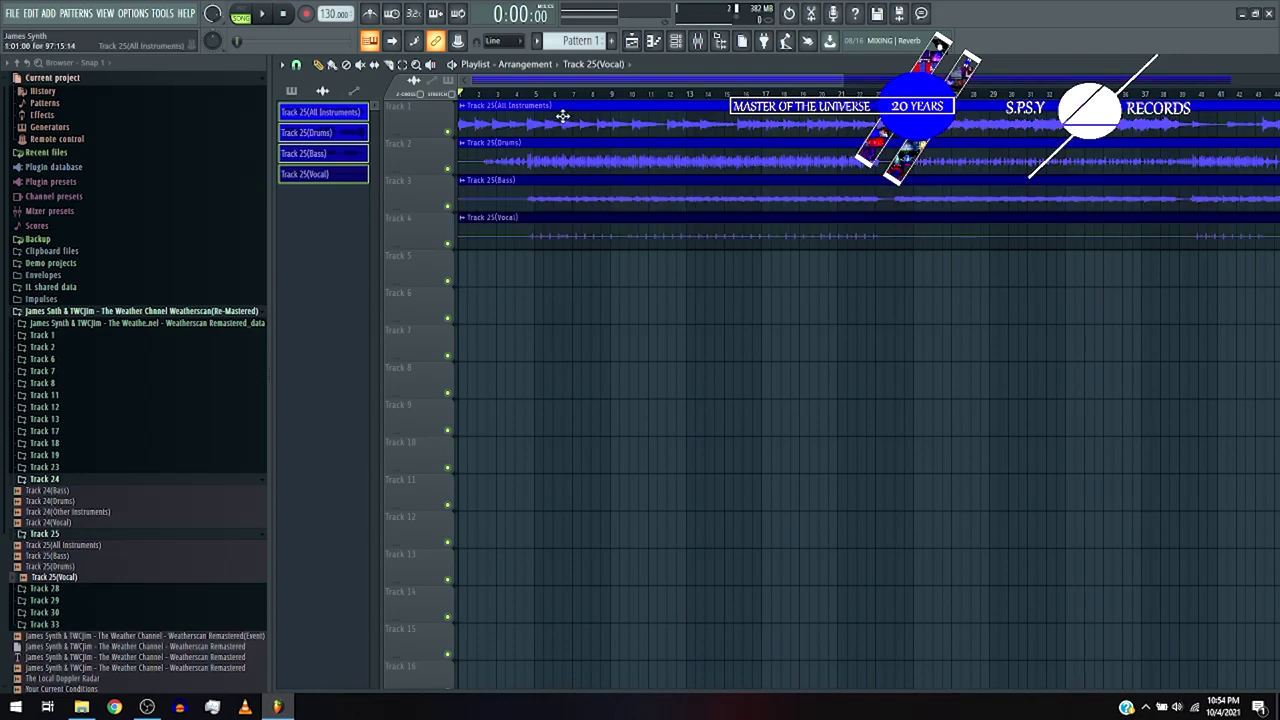
# - Turn on Normalize for the Track 25 All Instruments and Drums samples
pyautogui.doubleClick(563, 114)
pyautogui.click(557, 333)
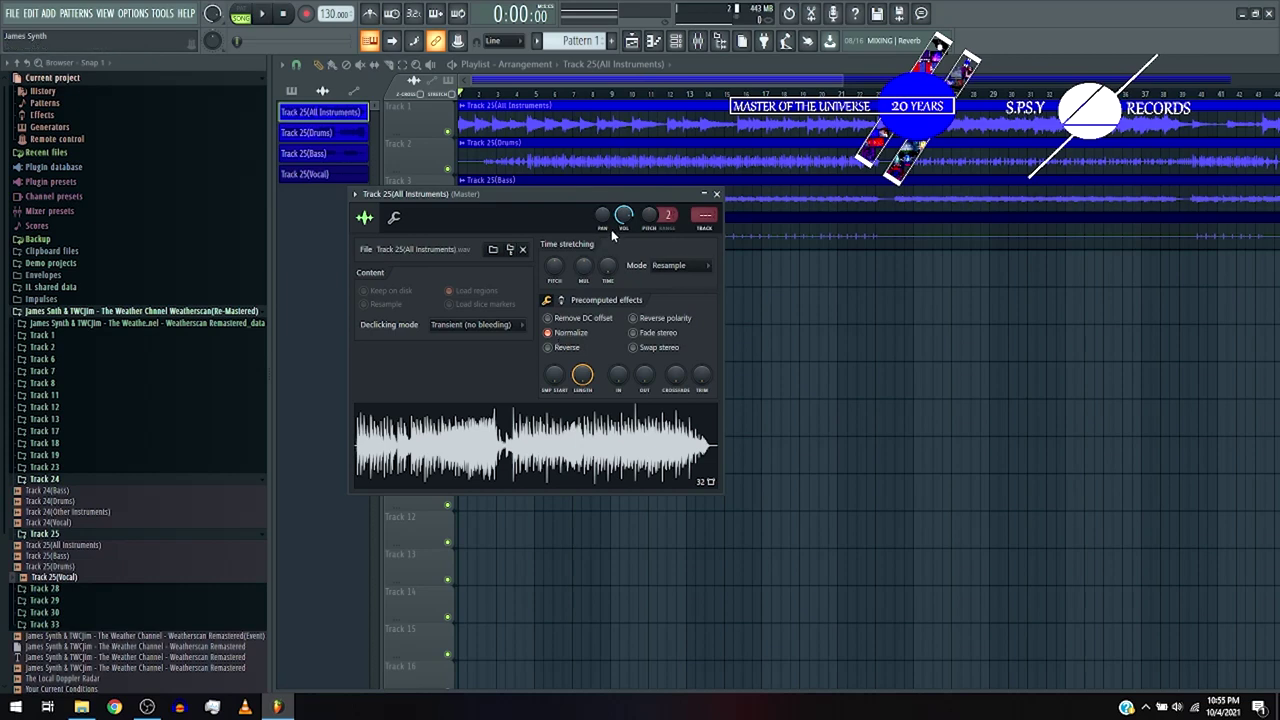
pyautogui.doubleClick(600, 165)
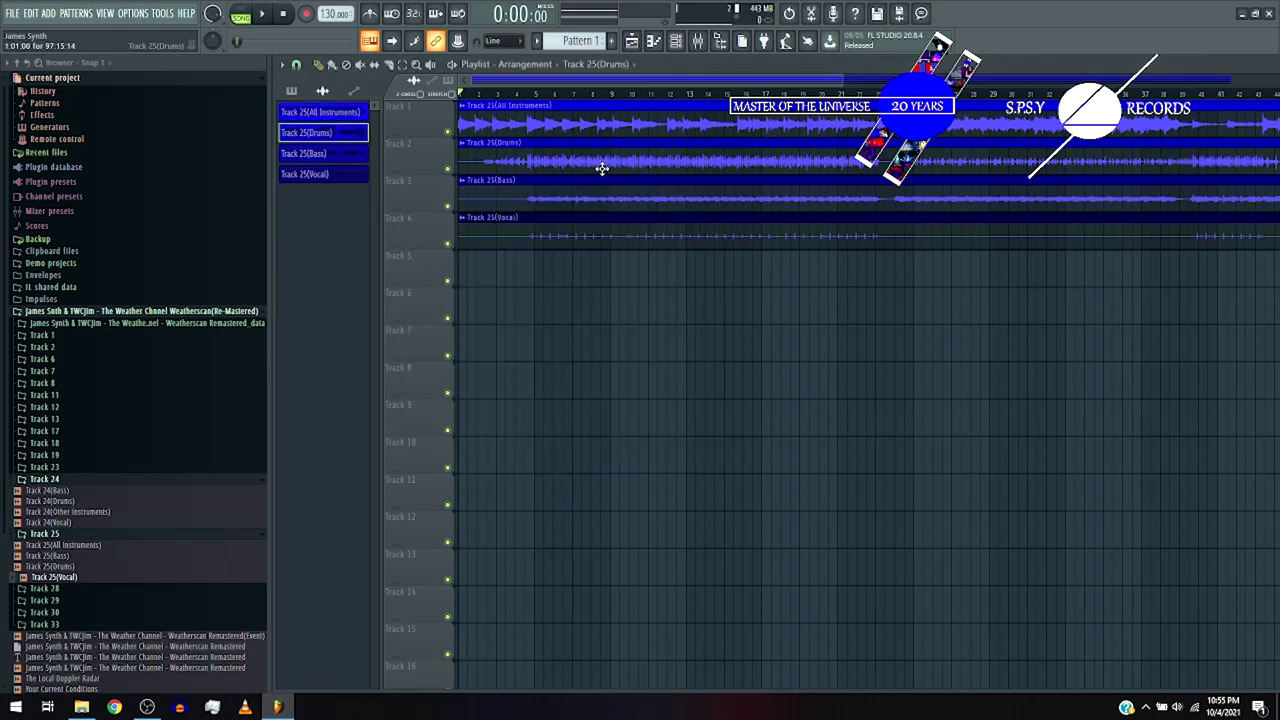
pyautogui.click(568, 350)
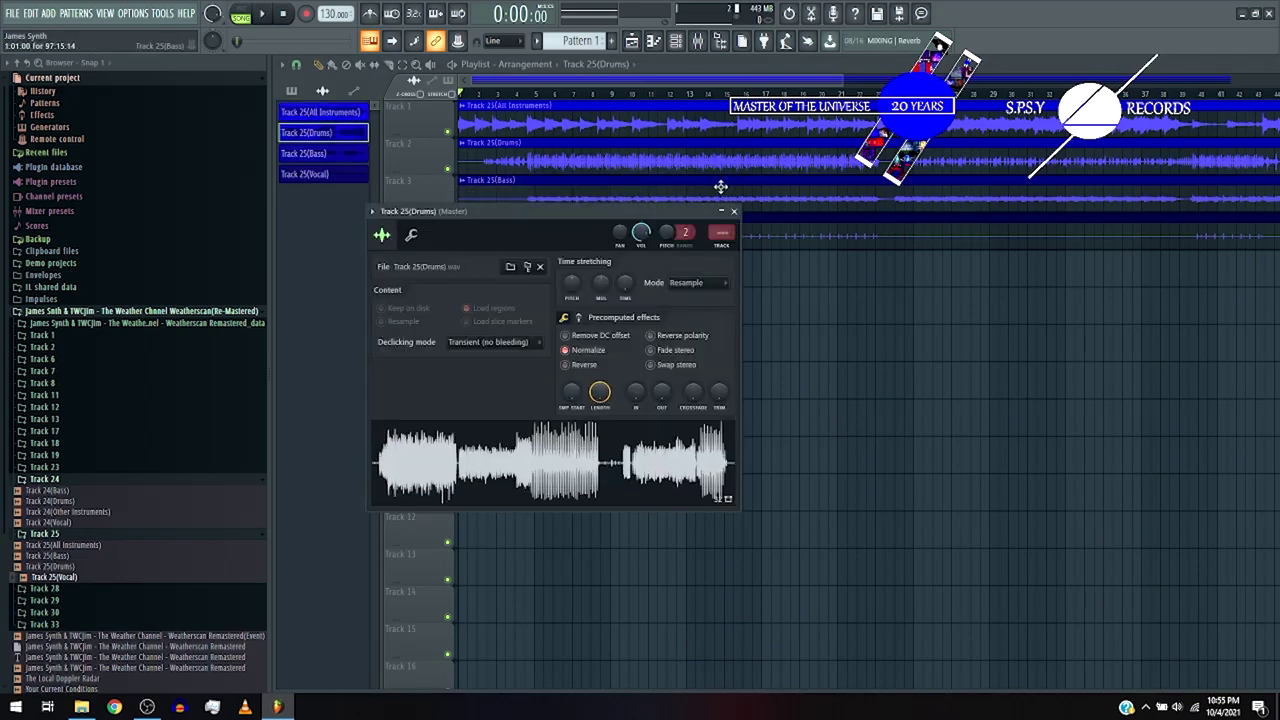
# - Turn on Normalize for the Track 25 Bass and Vocal samples
pyautogui.click(720, 187)
pyautogui.doubleClick(720, 187)
pyautogui.click(584, 367)
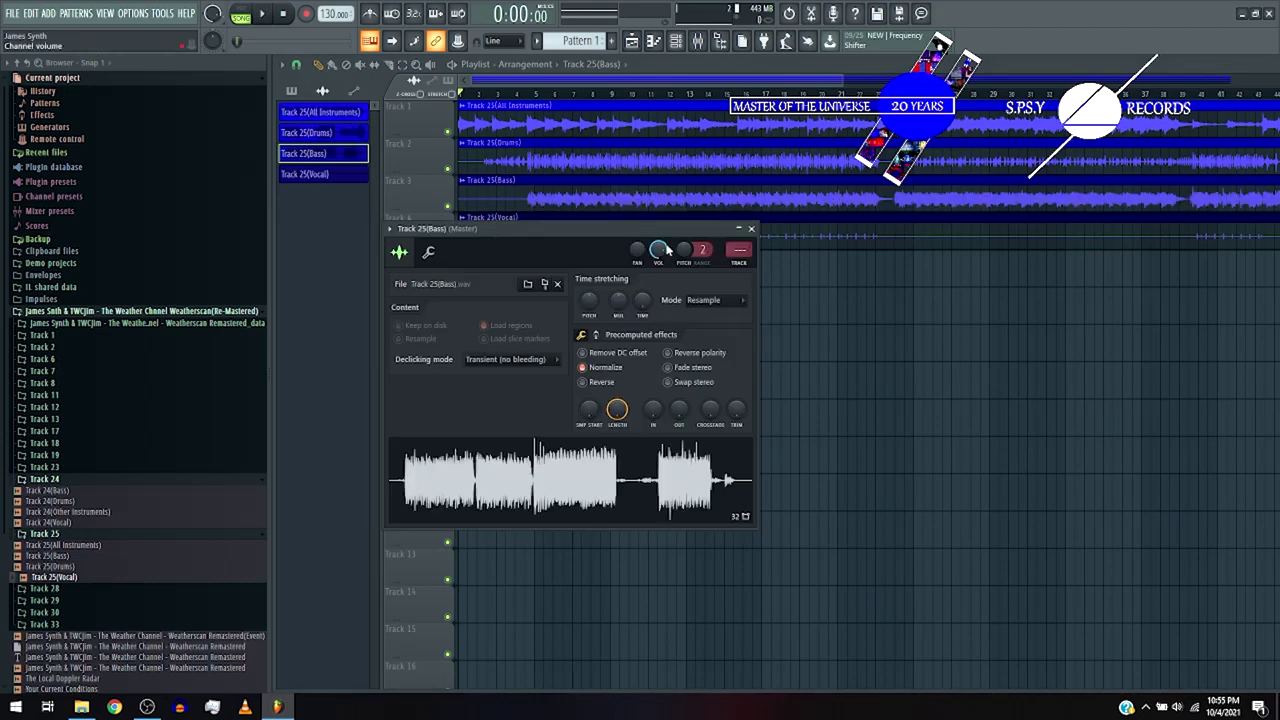
pyautogui.click(806, 237)
pyautogui.doubleClick(806, 237)
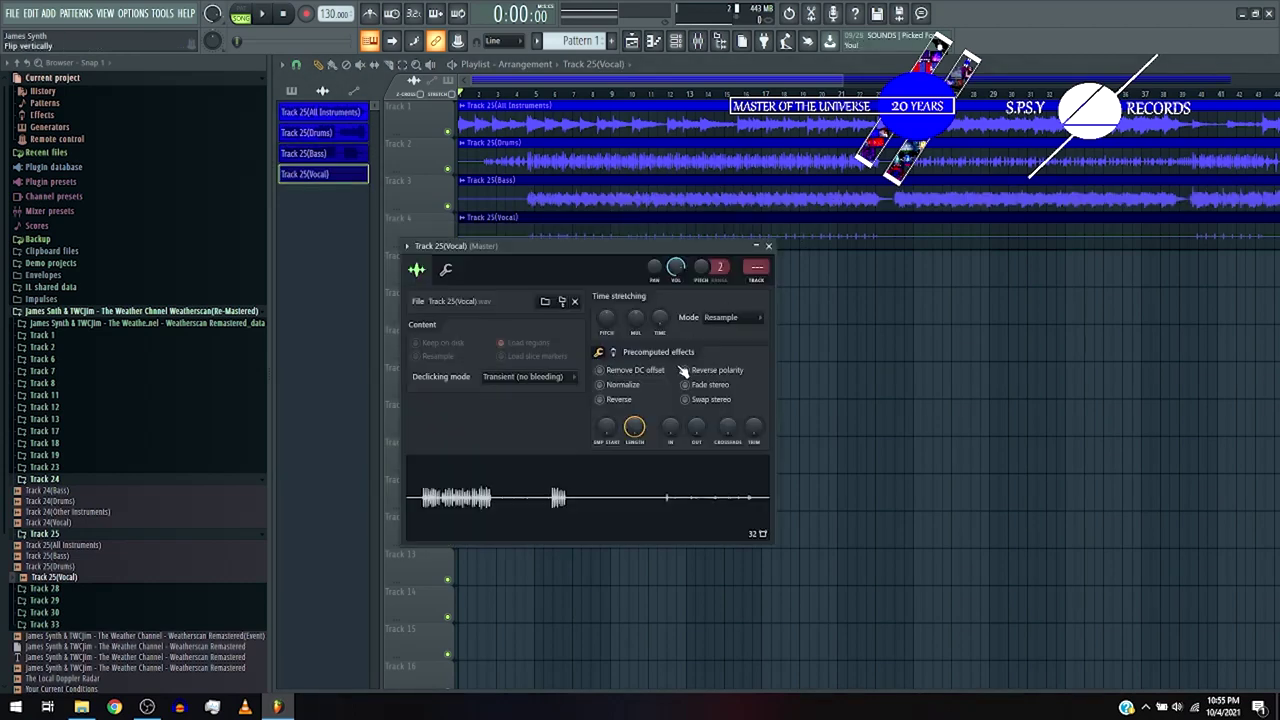
pyautogui.doubleClick(723, 206)
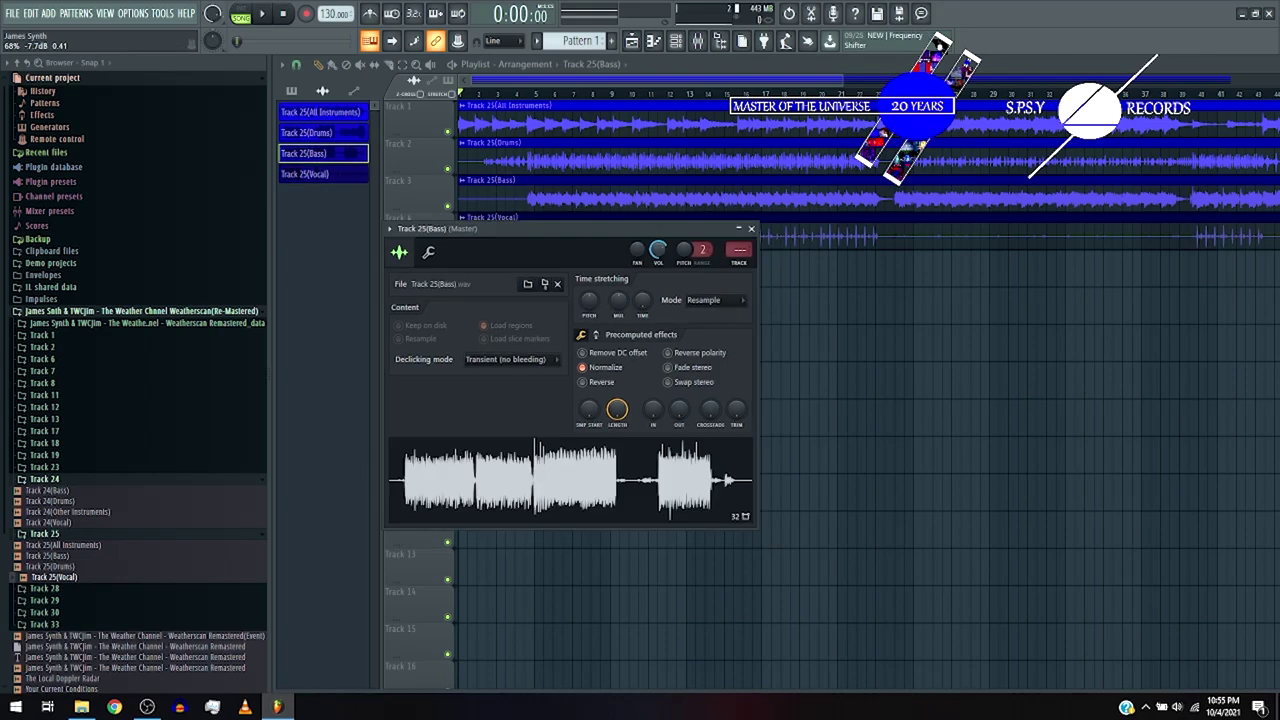
pyautogui.press('Down')
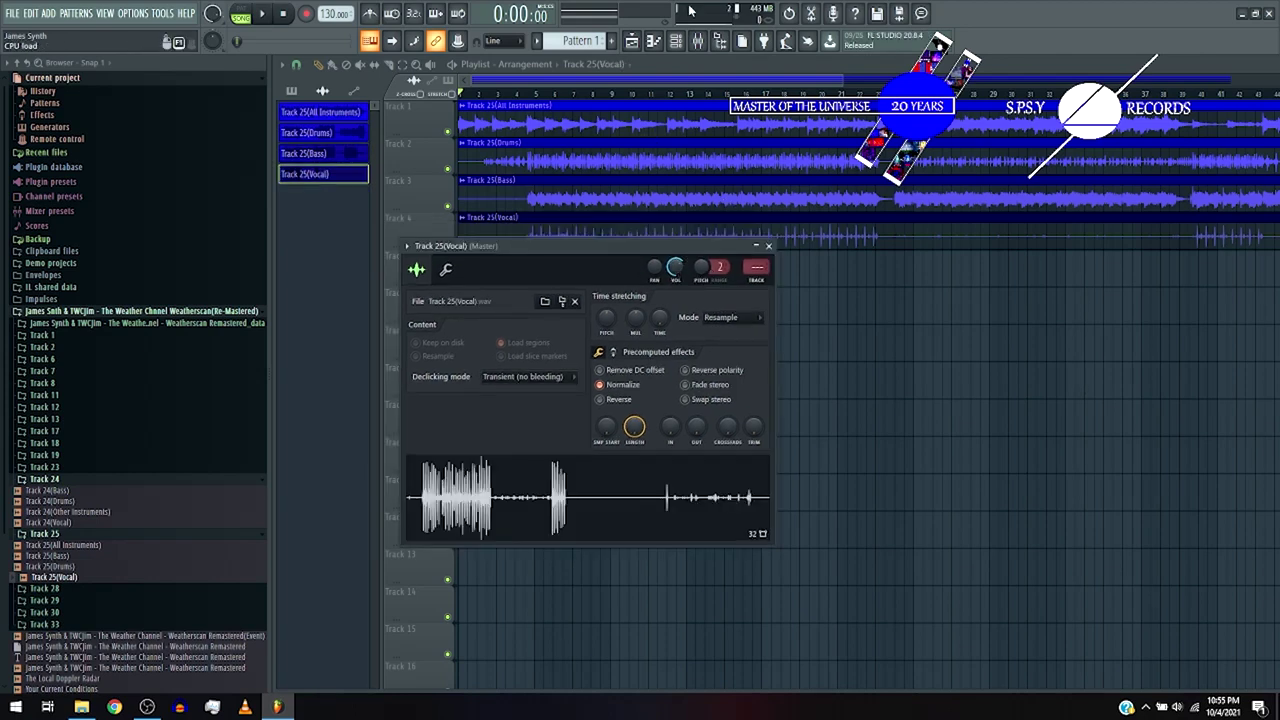
# - Show all channels in the Channel rack and delete the default Kick, Clap, Hat and Snare channels
pyautogui.click(676, 40)
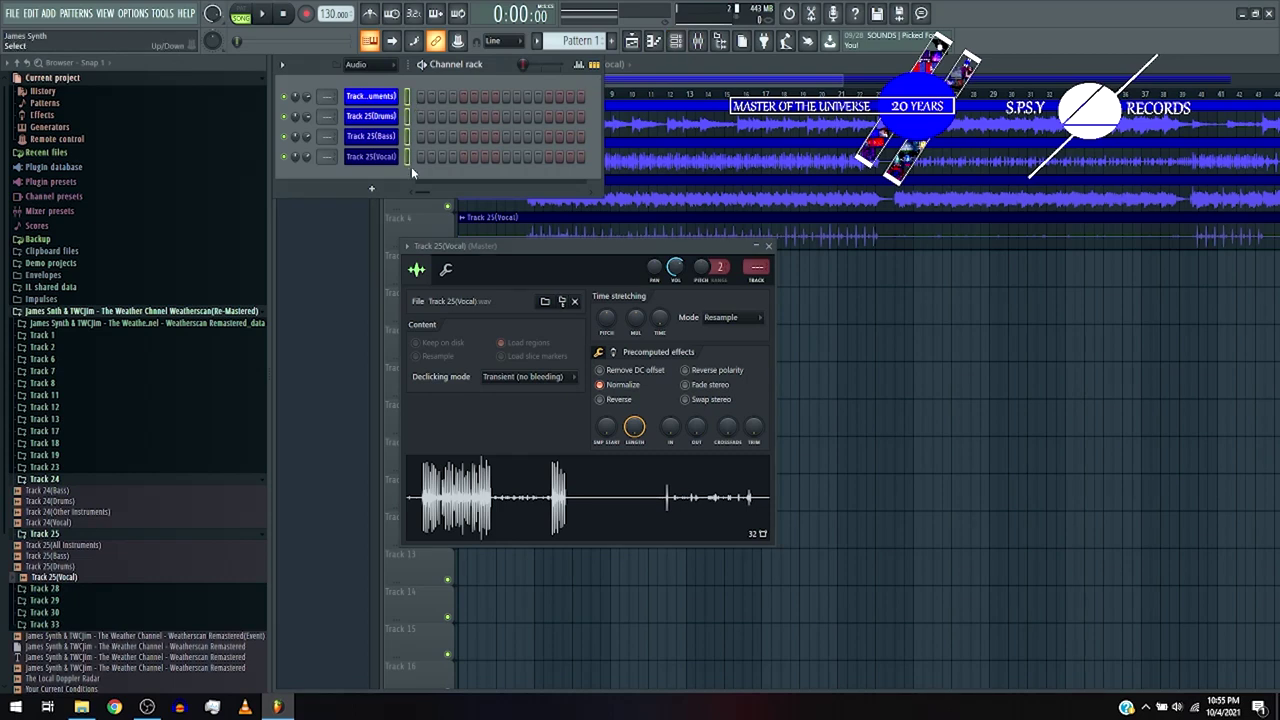
pyautogui.press('F9')
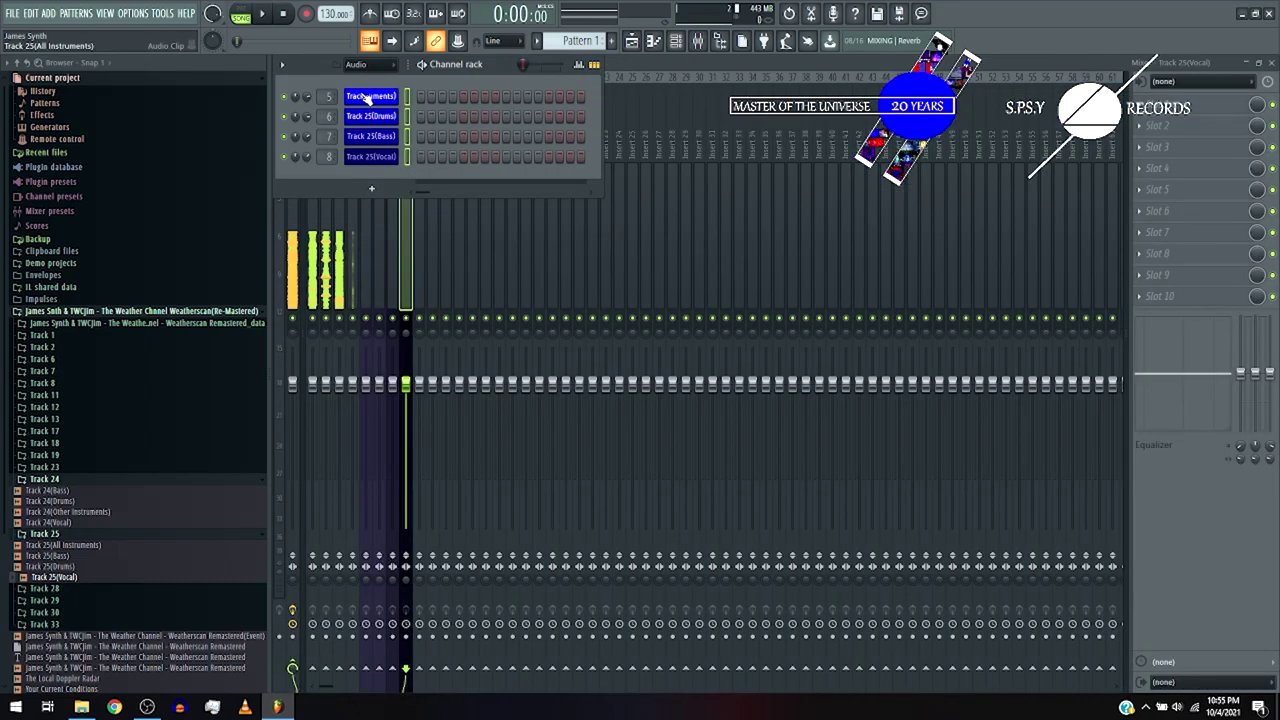
pyautogui.click(355, 64)
pyautogui.click(365, 82)
pyautogui.hotkey('ctrl', 'a')
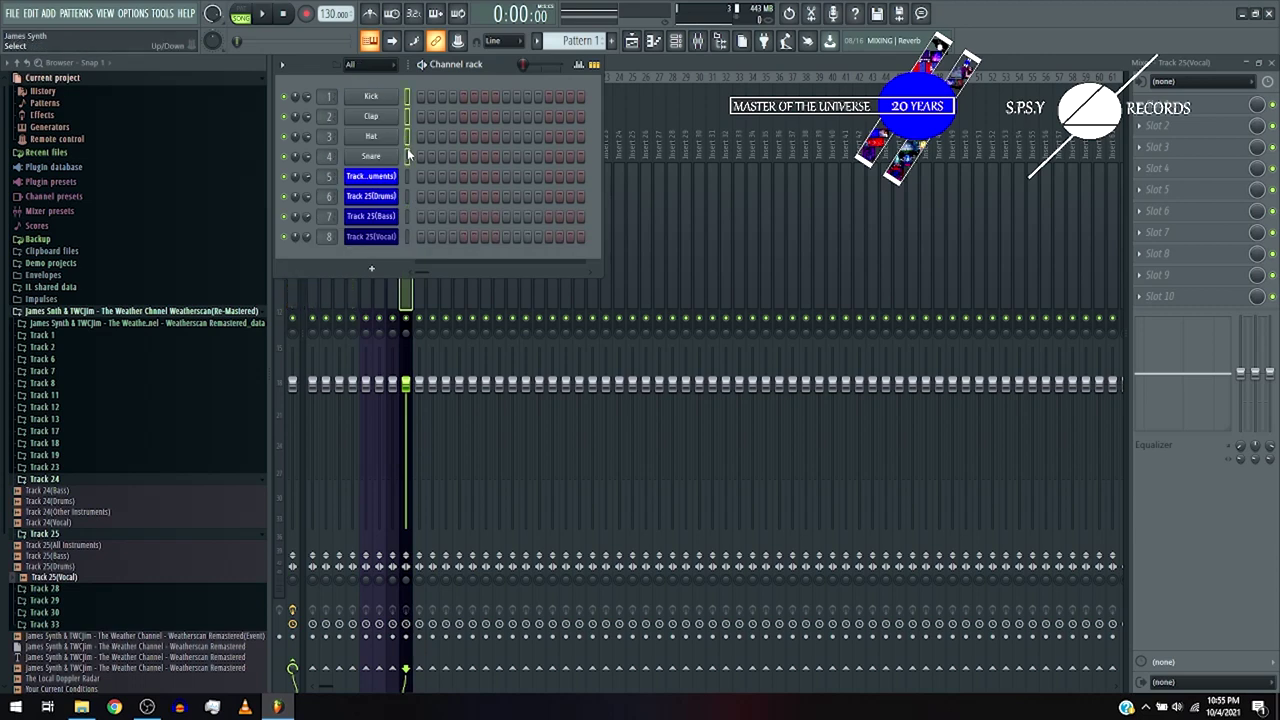
pyautogui.hotkey('alt', 'Delete')
pyautogui.press('Return')
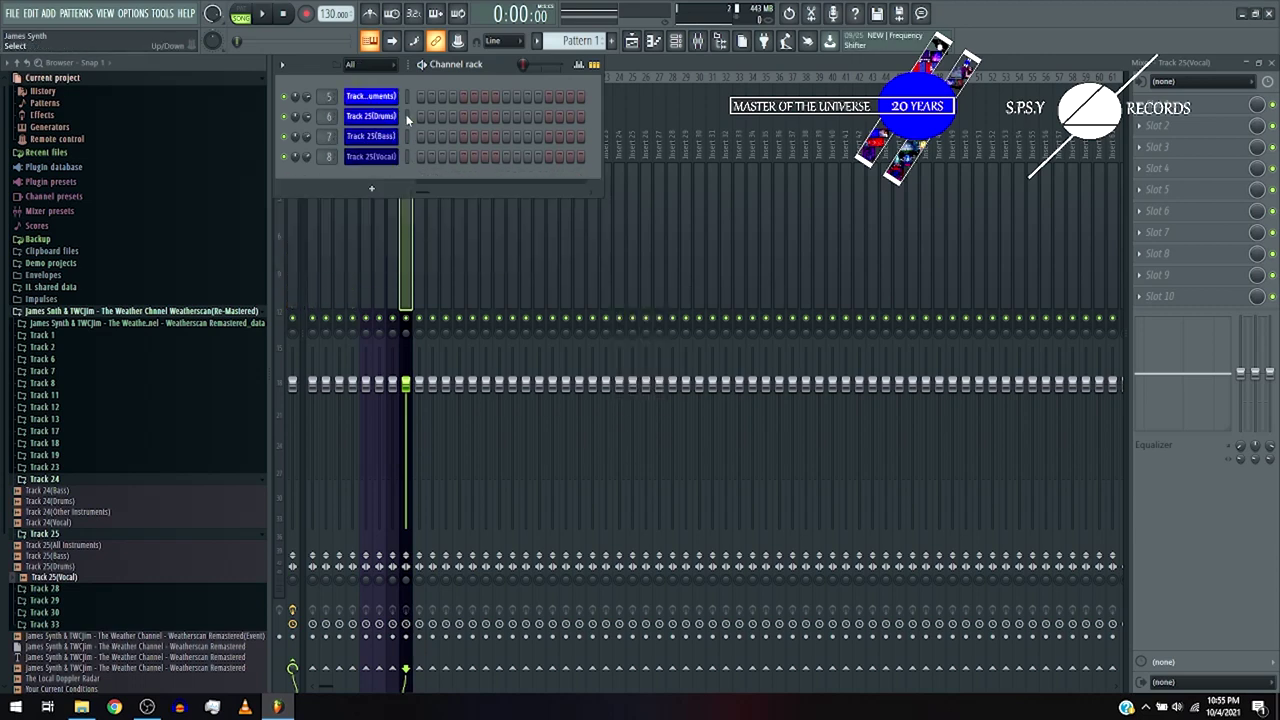
# - Route the four Track 25 channels to mixer tracks 1 to 4
pyautogui.moveTo(406, 98); pyautogui.dragTo(404, 157)
pyautogui.hotkey('ctrl', 'l')
pyautogui.click(366, 239)
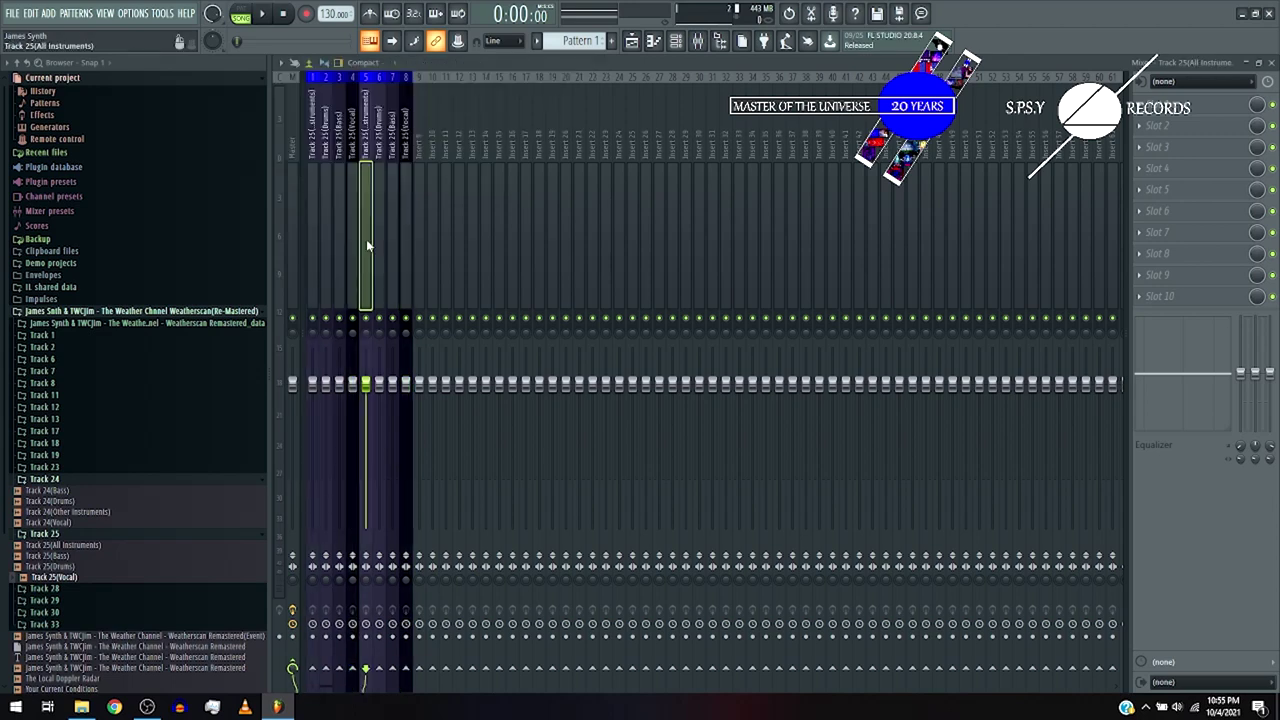
pyautogui.click(424, 136)
pyautogui.click(365, 92)
pyautogui.rightClick(365, 92)
pyautogui.click(414, 106)
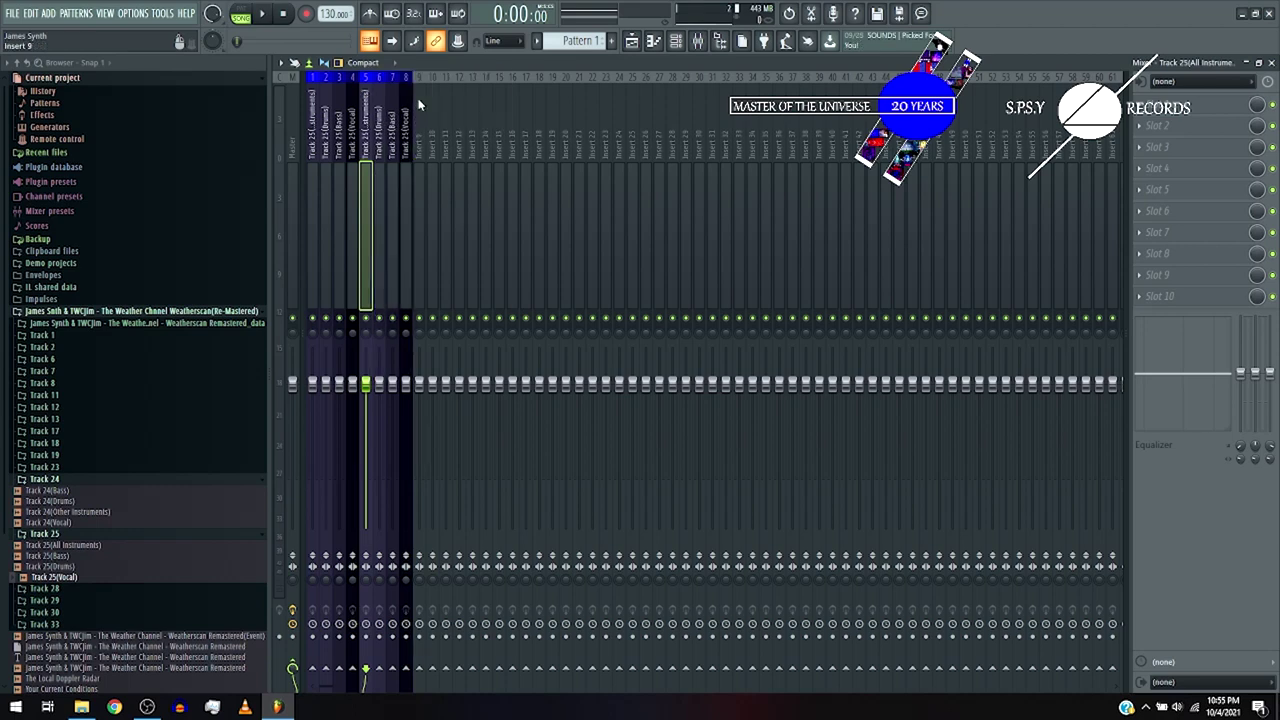
# - Clear the leftover Track 25(All Instruments) mixer track 5 by copying the empty Insert 9 state onto it
pyautogui.rightClick(418, 106)
pyautogui.moveTo(462, 136)
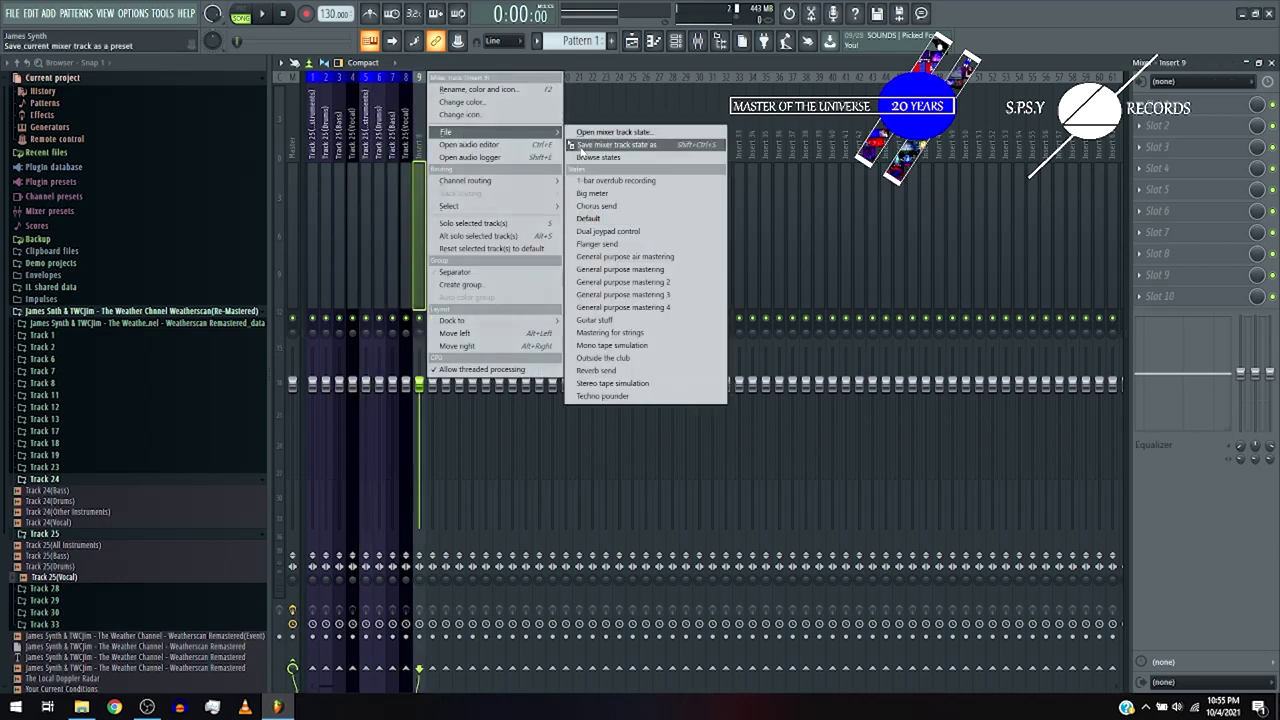
pyautogui.click(616, 144)
pyautogui.click(370, 100)
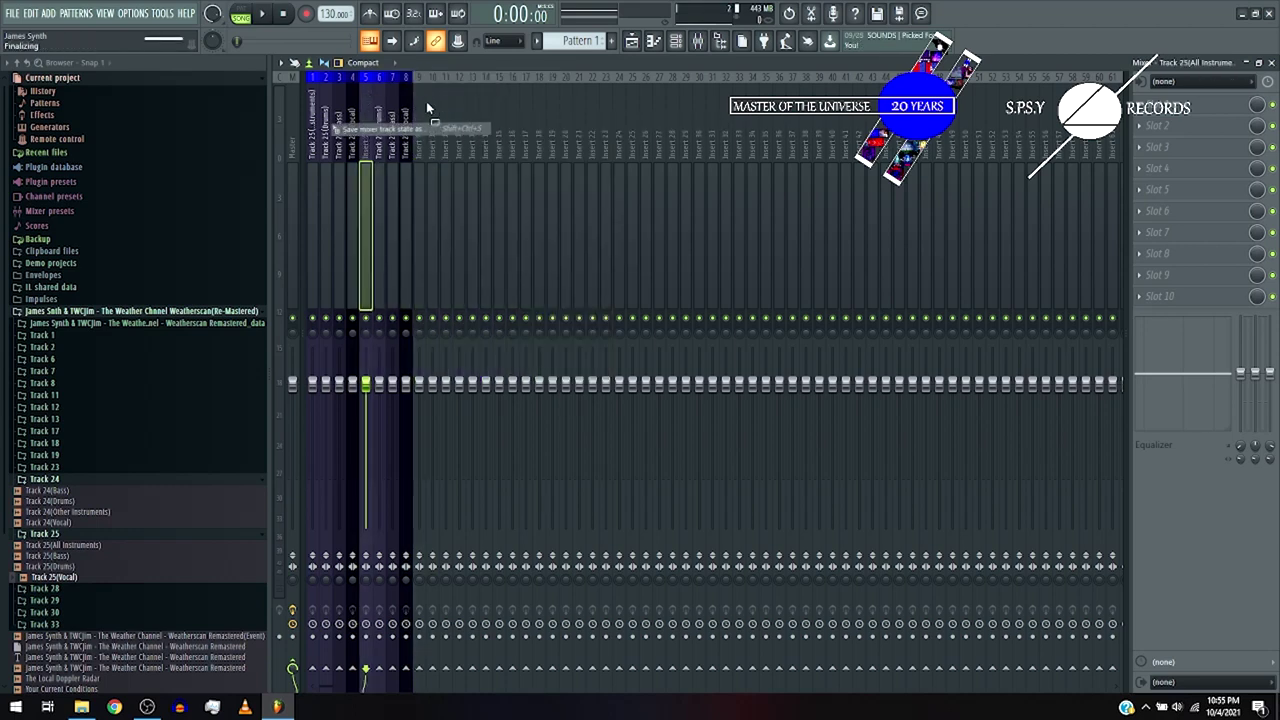
pyautogui.click(421, 100)
pyautogui.rightClick(421, 100)
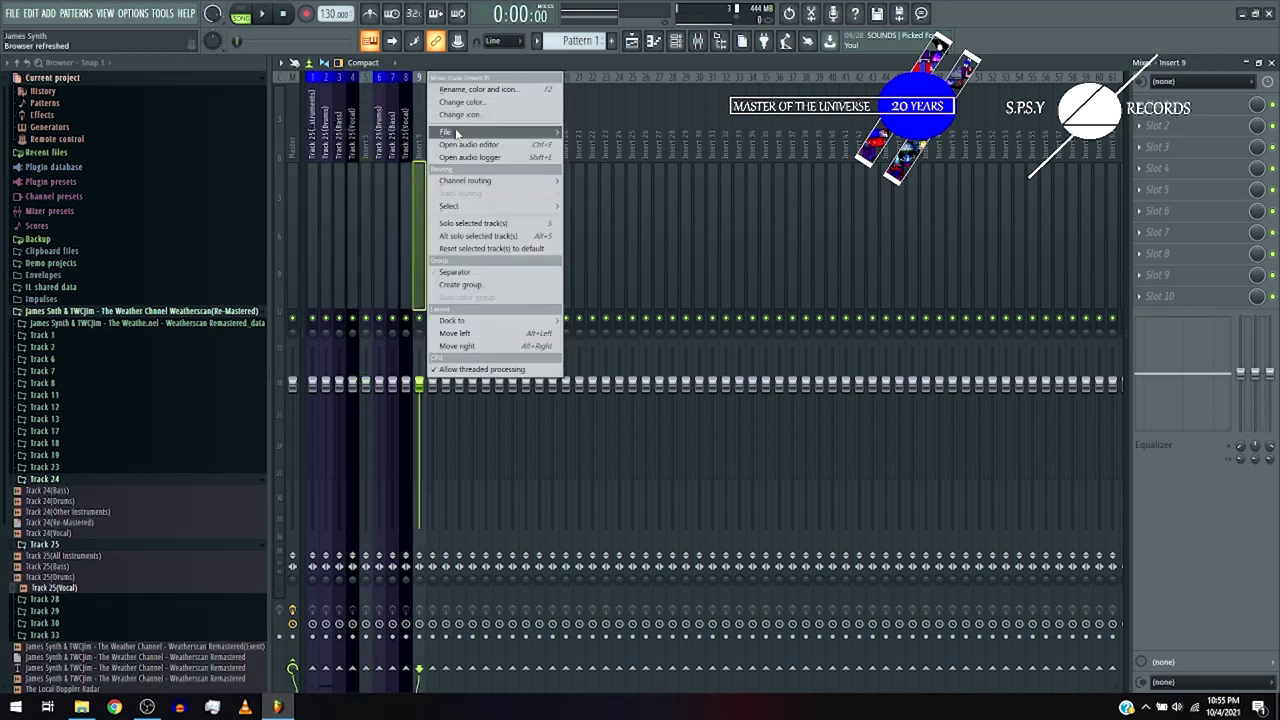
pyautogui.moveTo(490, 135)
pyautogui.press('Escape')
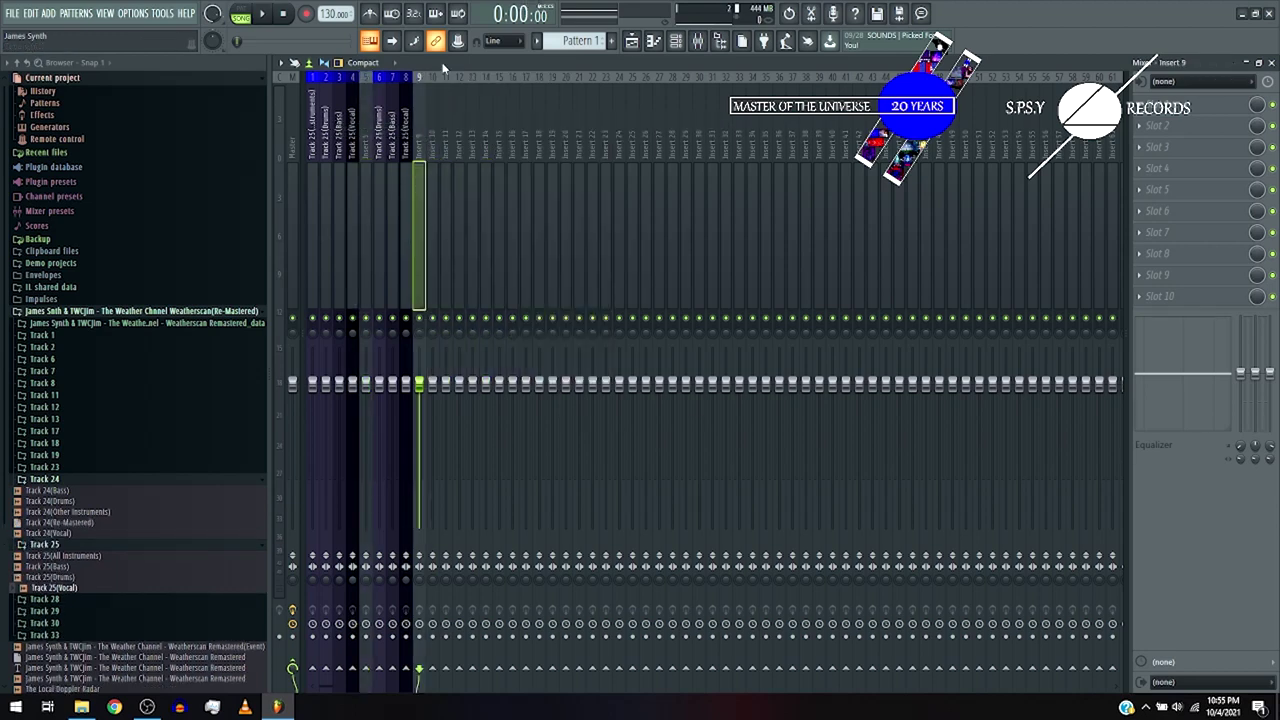
pyautogui.rightClick(417, 97)
pyautogui.moveTo(467, 133)
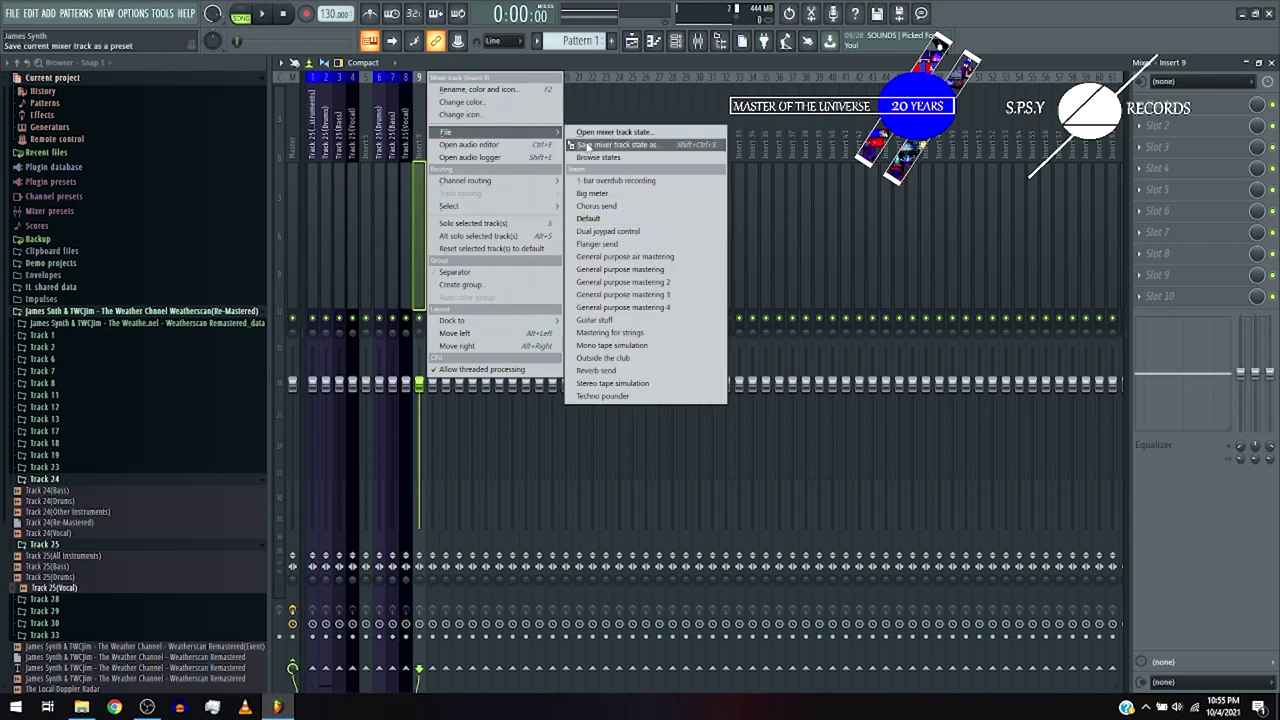
pyautogui.click(423, 86)
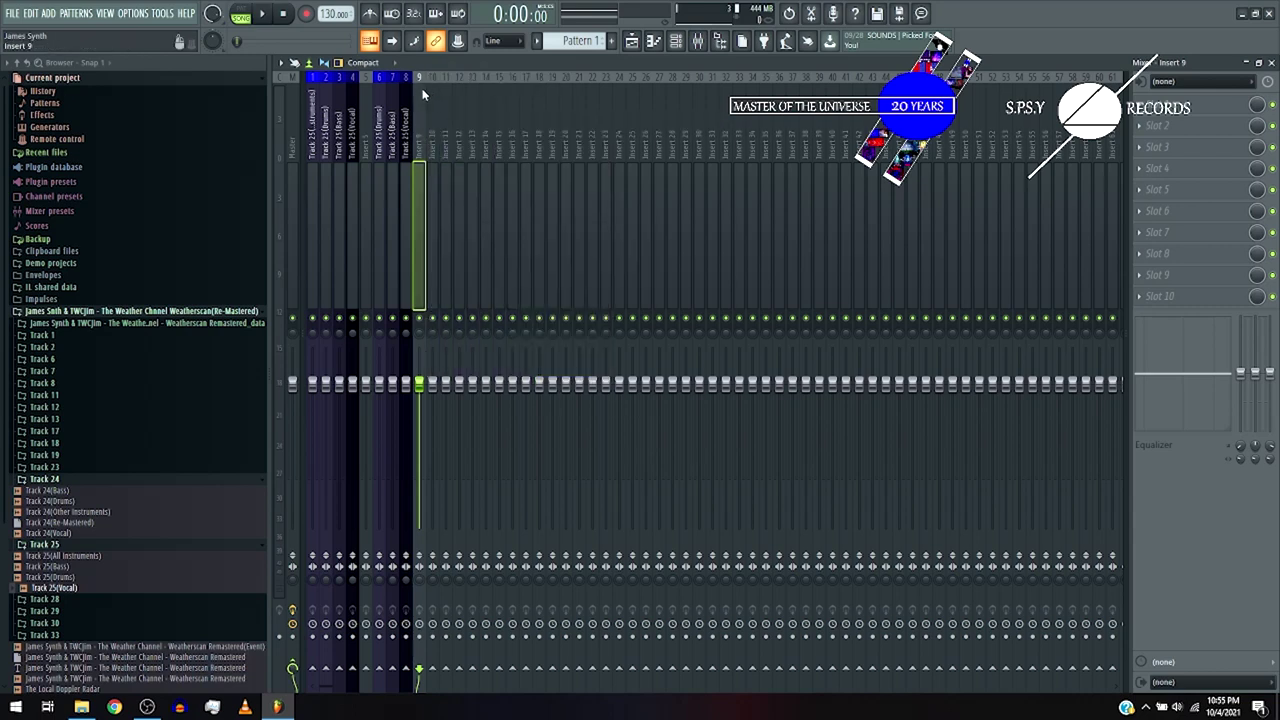
# - Clear the leftover Drums mixer track 6 by copying the empty Insert 9 state onto it
pyautogui.rightClick(423, 94)
pyautogui.moveTo(476, 132)
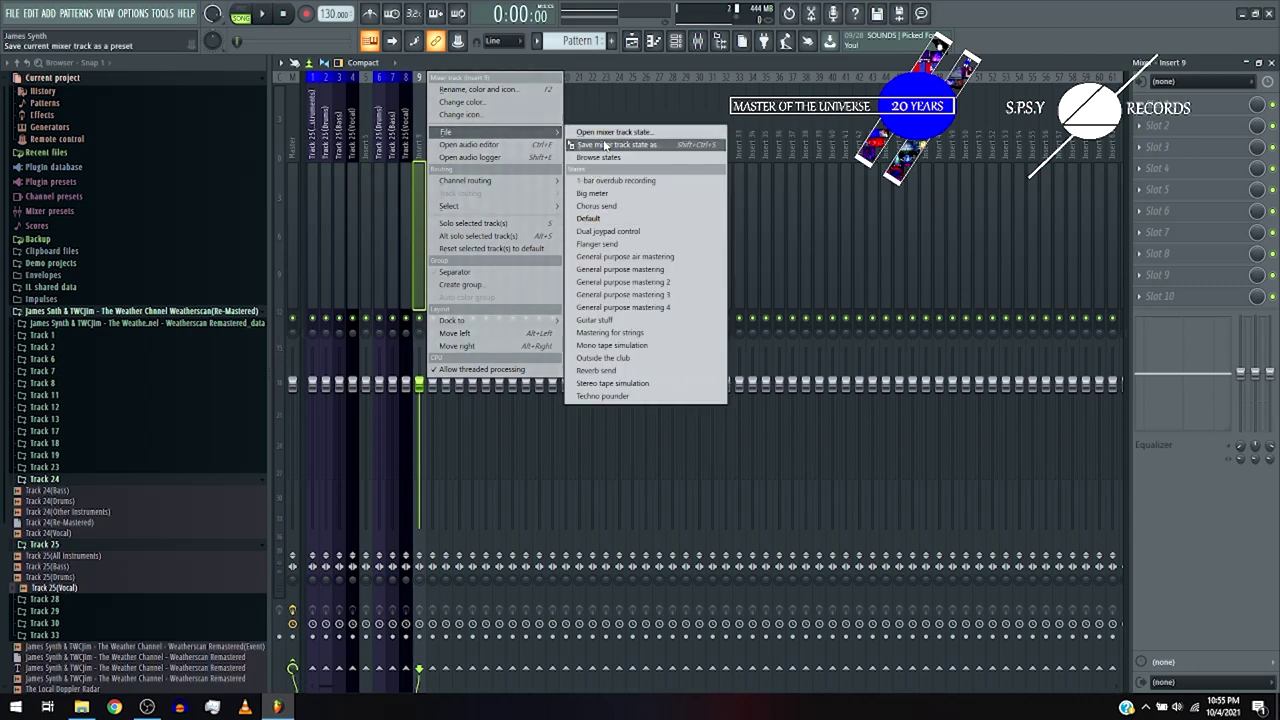
pyautogui.moveTo(423, 130); pyautogui.dragTo(375, 94)
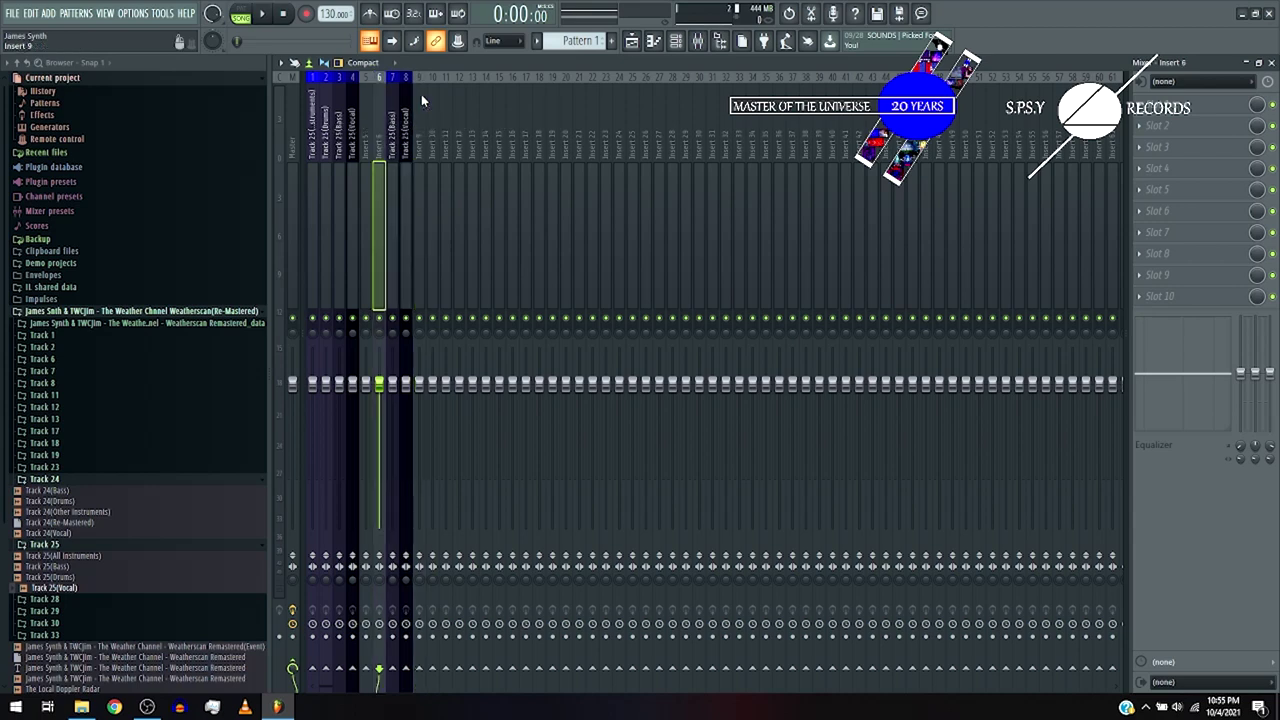
# - Clear the leftover Bass and Vocal mixer tracks 7 and 8 with the empty Insert 9 state
pyautogui.click(421, 94)
pyautogui.rightClick(421, 94)
pyautogui.moveTo(446, 134); pyautogui.dragTo(392, 122)
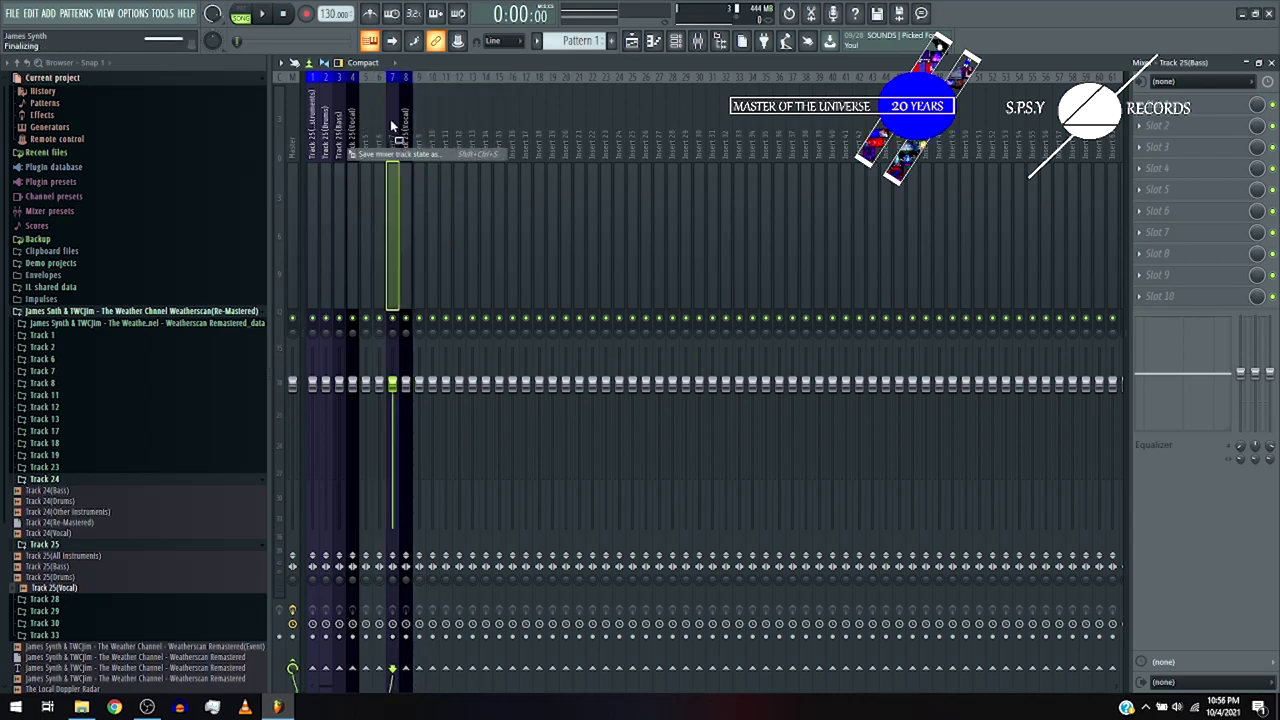
pyautogui.click(420, 124)
pyautogui.rightClick(421, 118)
pyautogui.moveTo(500, 132)
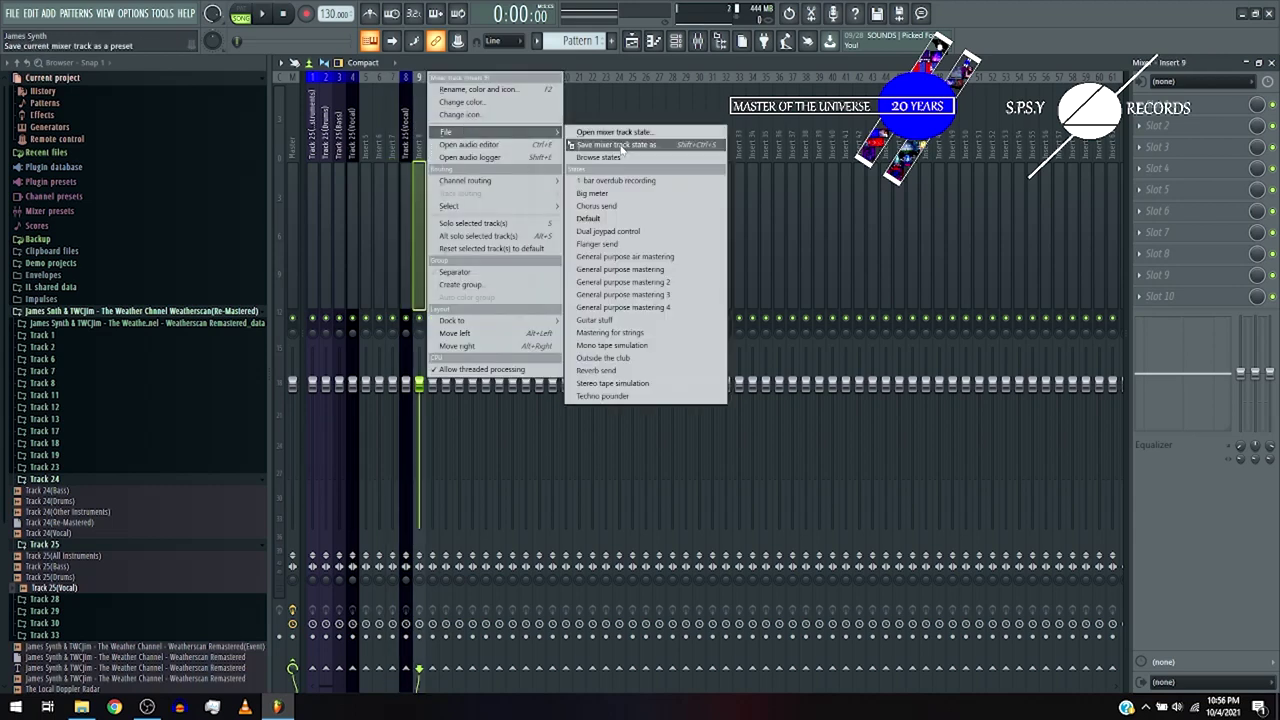
pyautogui.moveTo(622, 148); pyautogui.dragTo(405, 125)
# - Load FabFilter Pro-Q 2 into the first effect slot of the Track 25(All Instruments) mixer track
pyautogui.click(318, 117)
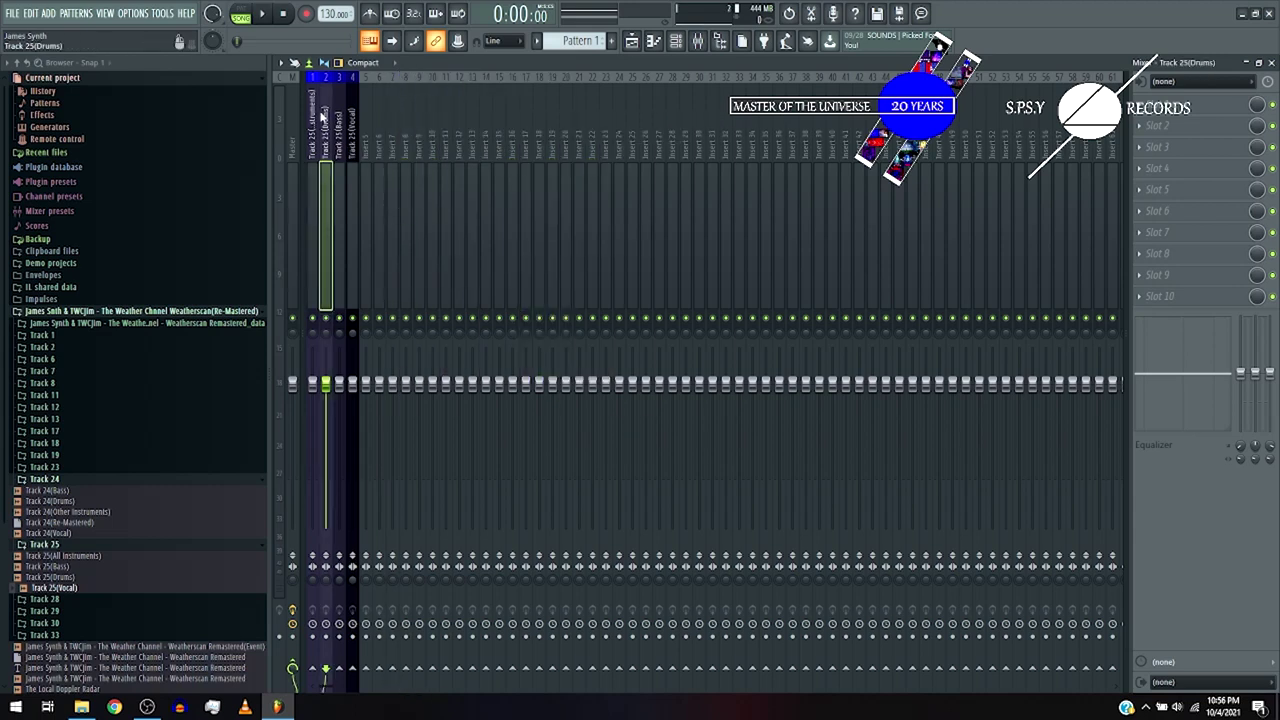
pyautogui.click(1238, 96)
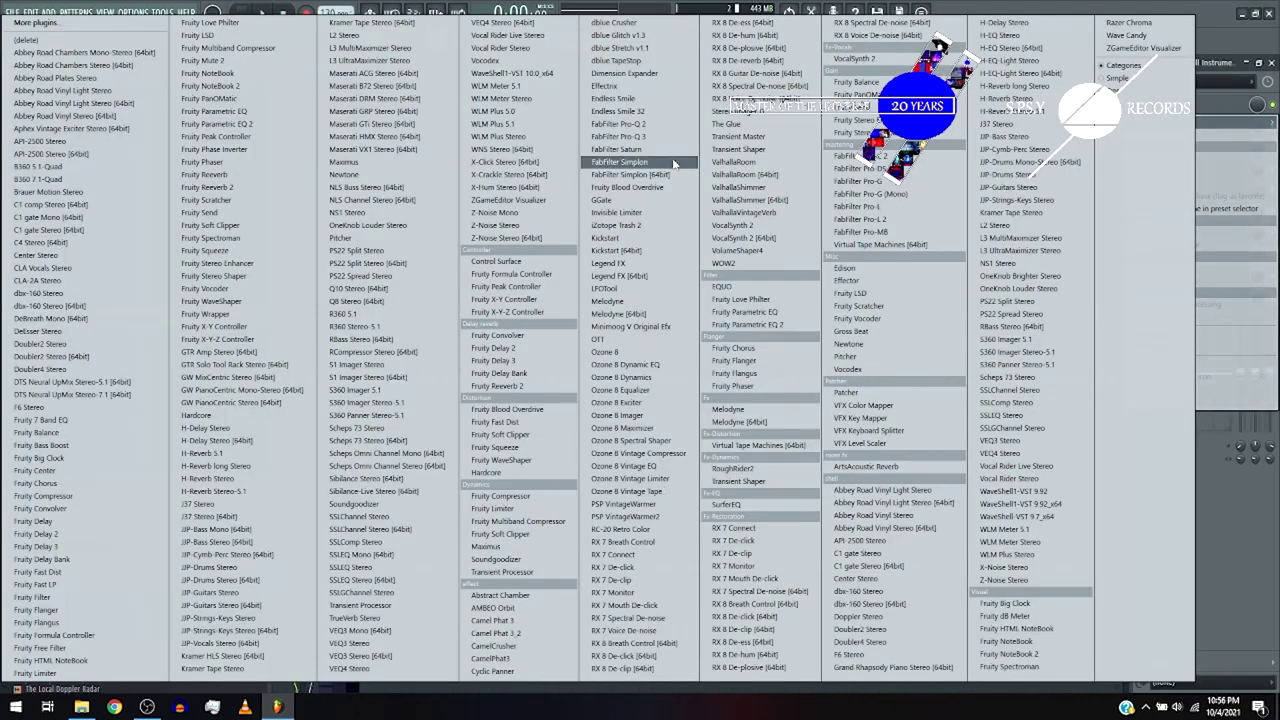
pyautogui.click(645, 137)
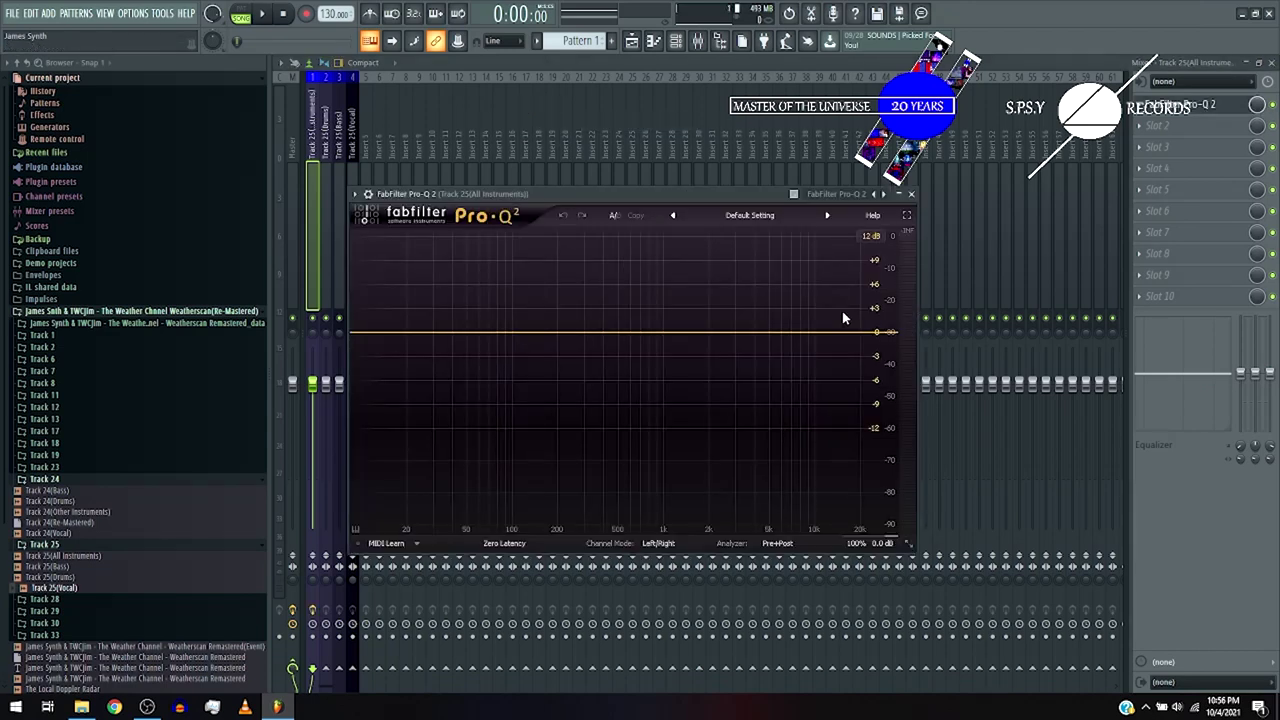
# - Add a high shelf at about 6950 Hz with about +9.3 dB gain, start playback and set its slope to 48 dB/oct
pyautogui.moveTo(840, 337); pyautogui.dragTo(790, 295)
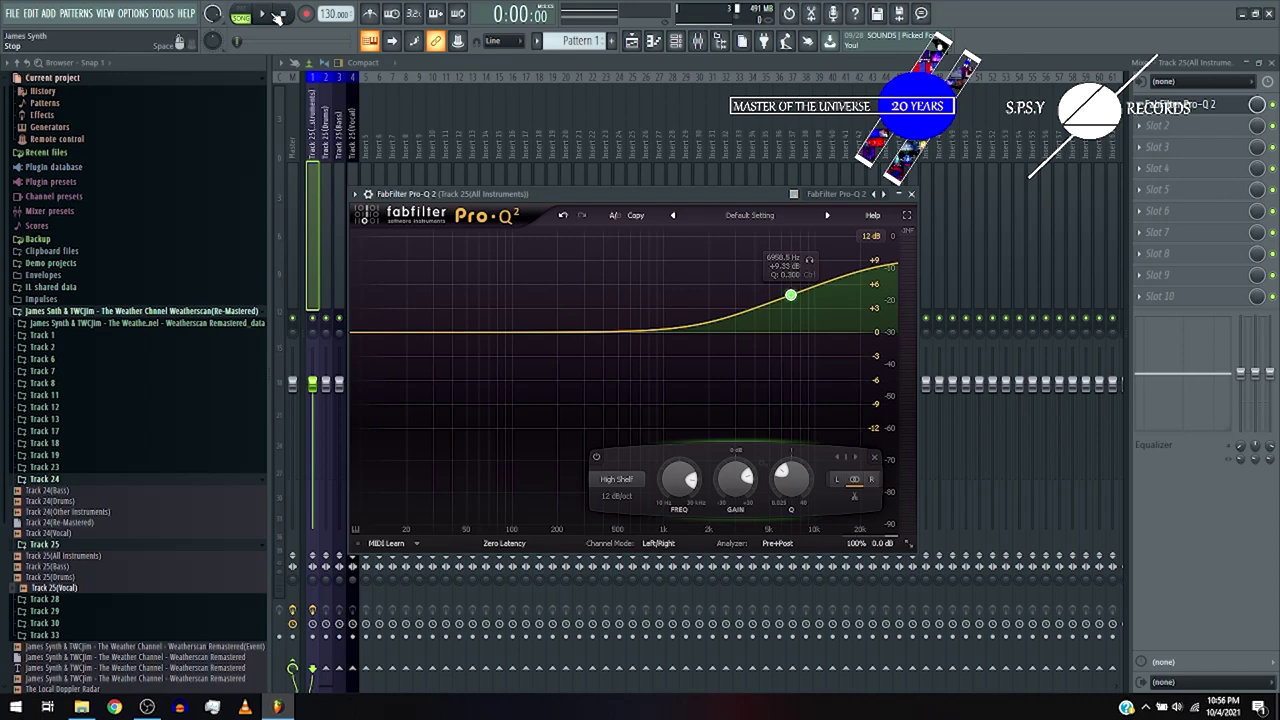
pyautogui.press('space')
pyautogui.click(617, 496)
pyautogui.click(633, 599)
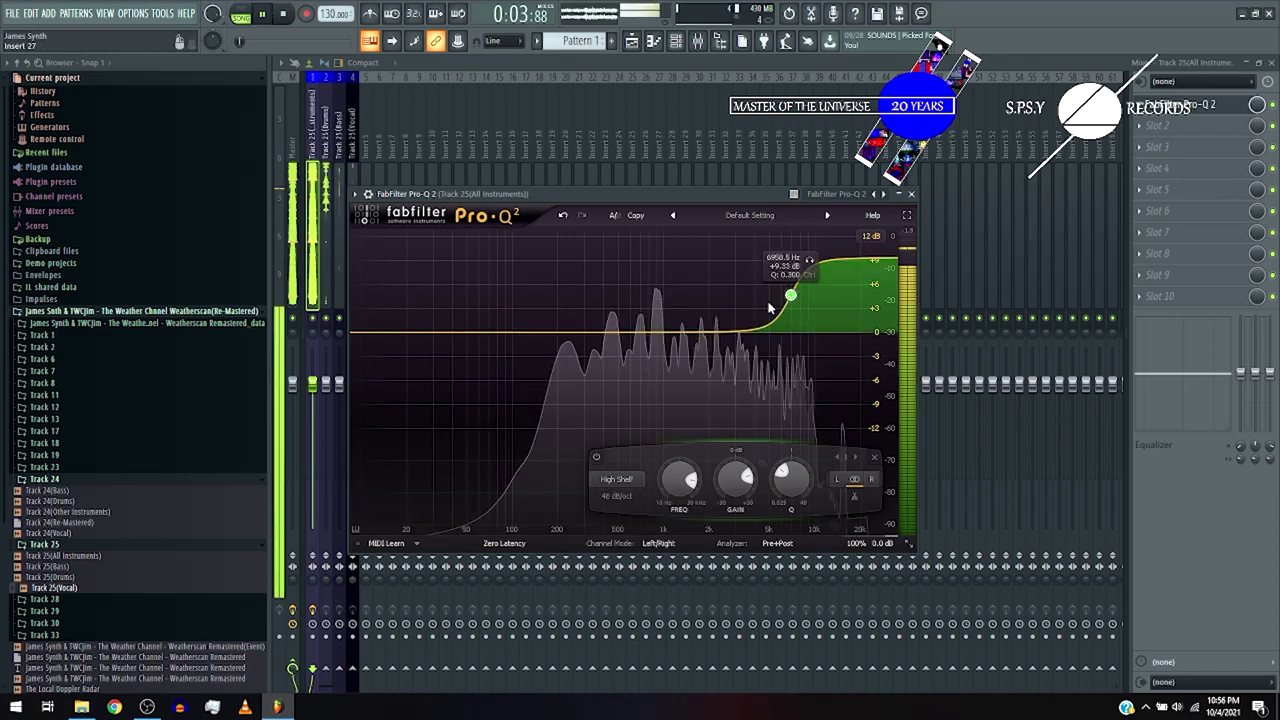
# - Shape the Pro-Q 2 curve with the high shelf at about 4730 Hz and +15.5 dB, a bell near 3090 Hz and a boost below 1 kHz
pyautogui.moveTo(790, 296); pyautogui.dragTo(768, 270)
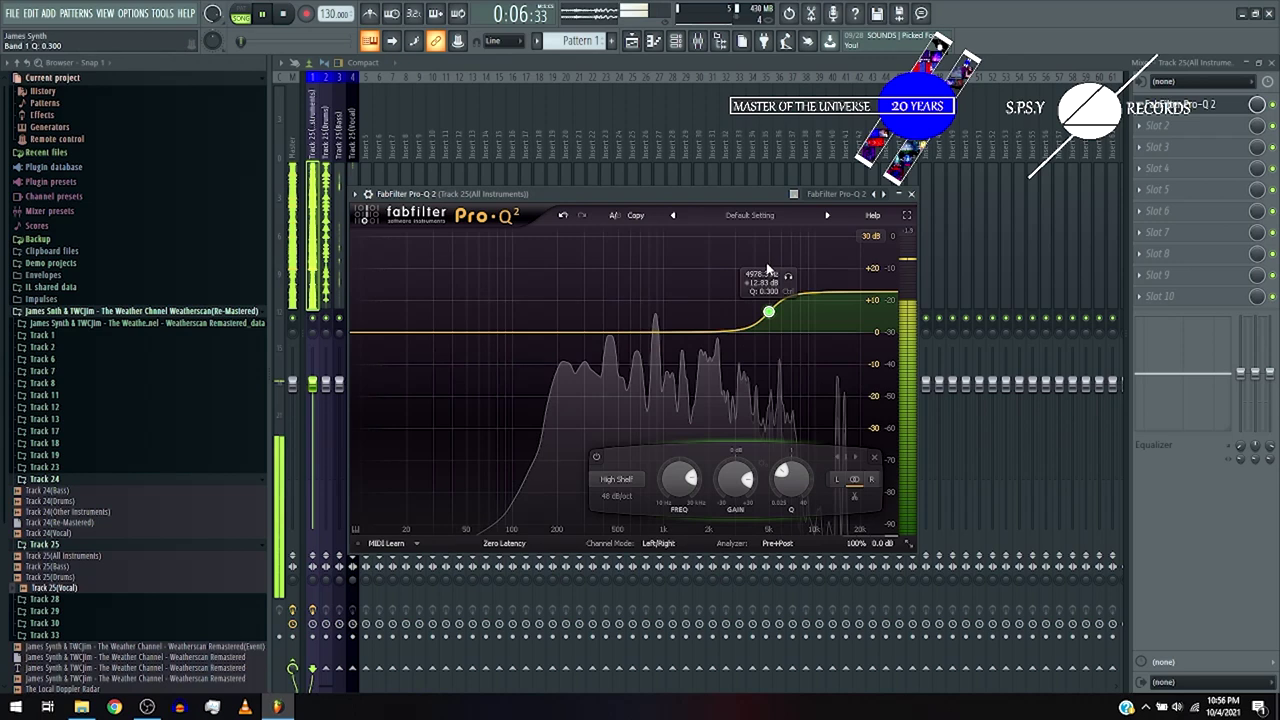
pyautogui.click(745, 325)
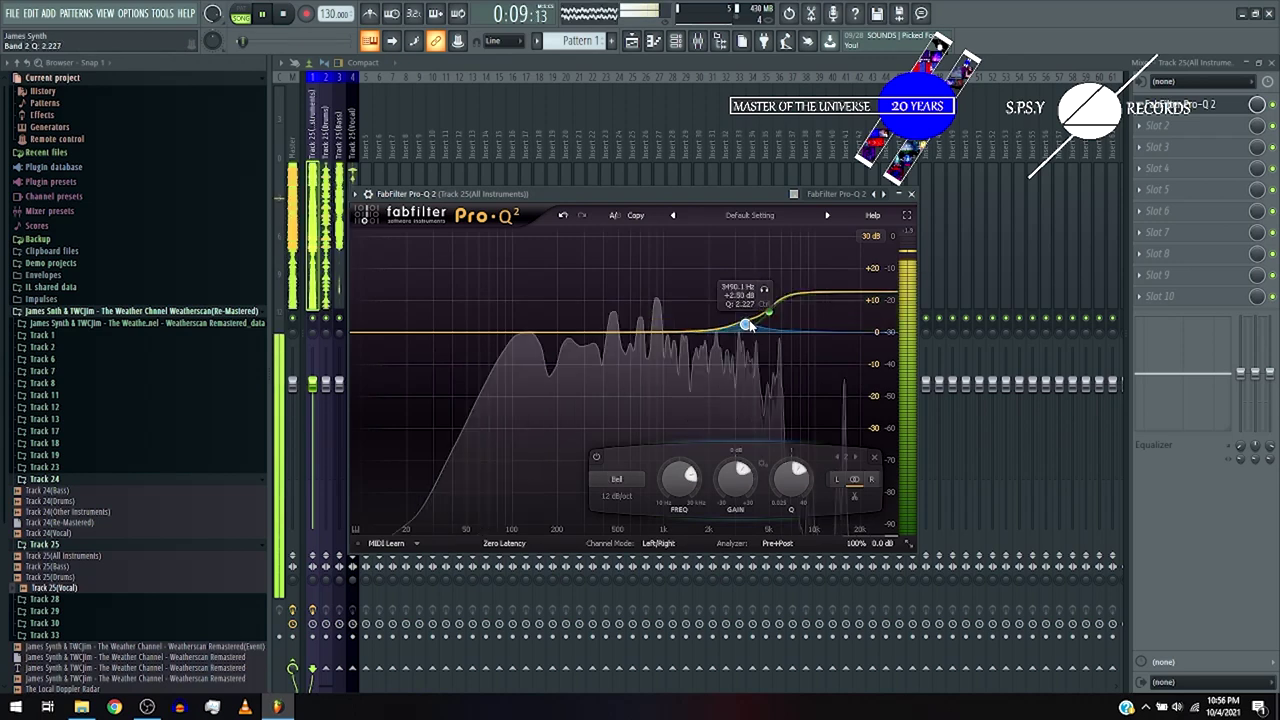
pyautogui.moveTo(745, 325); pyautogui.dragTo(737, 317)
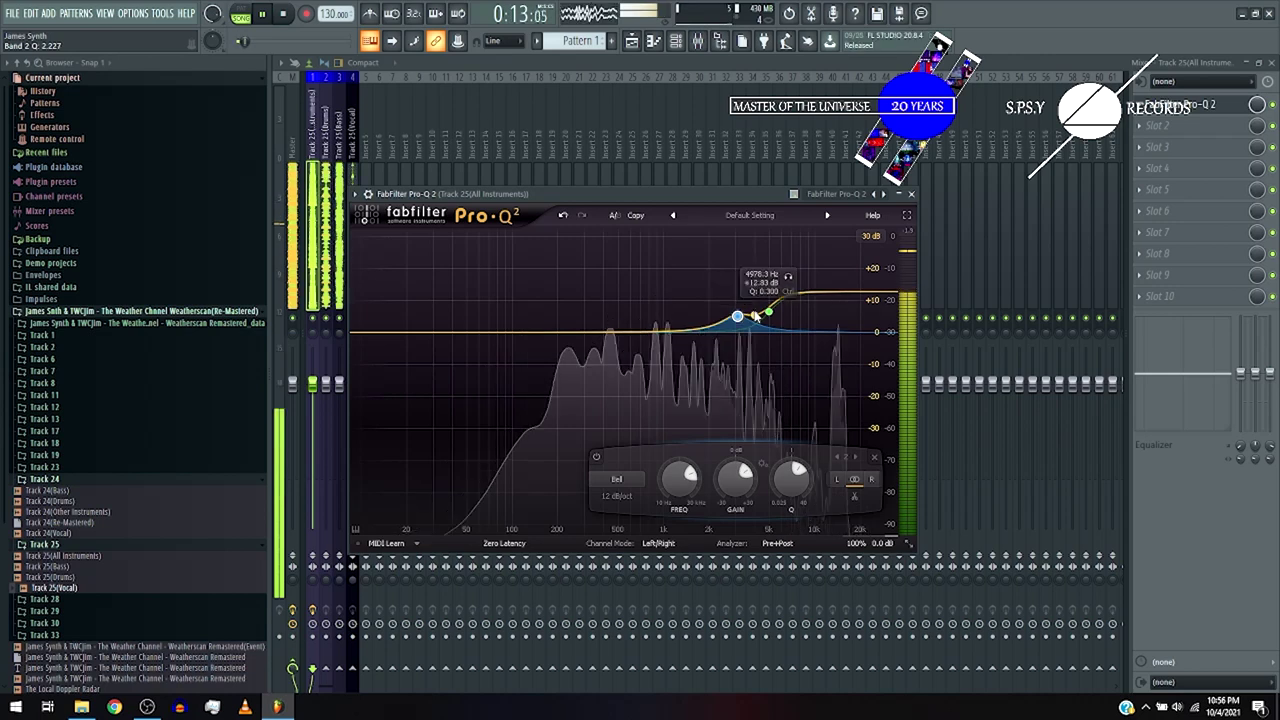
pyautogui.moveTo(767, 313); pyautogui.dragTo(769, 305)
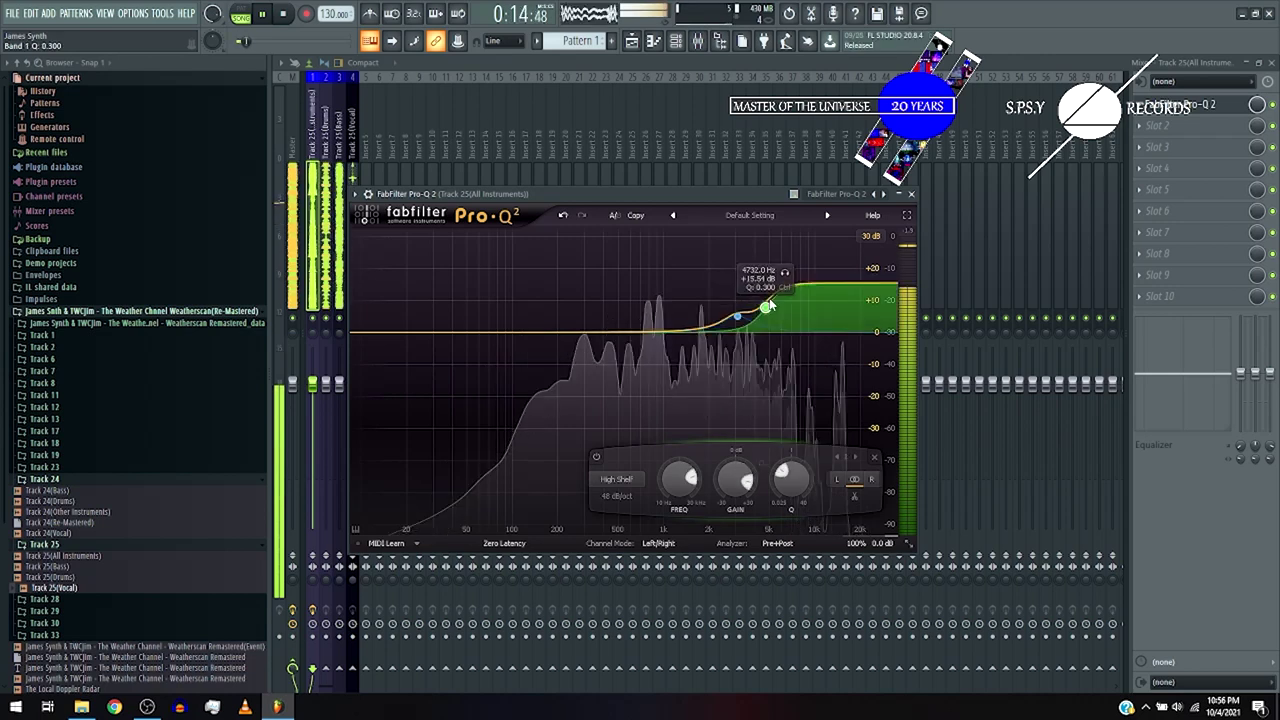
pyautogui.doubleClick(656, 331)
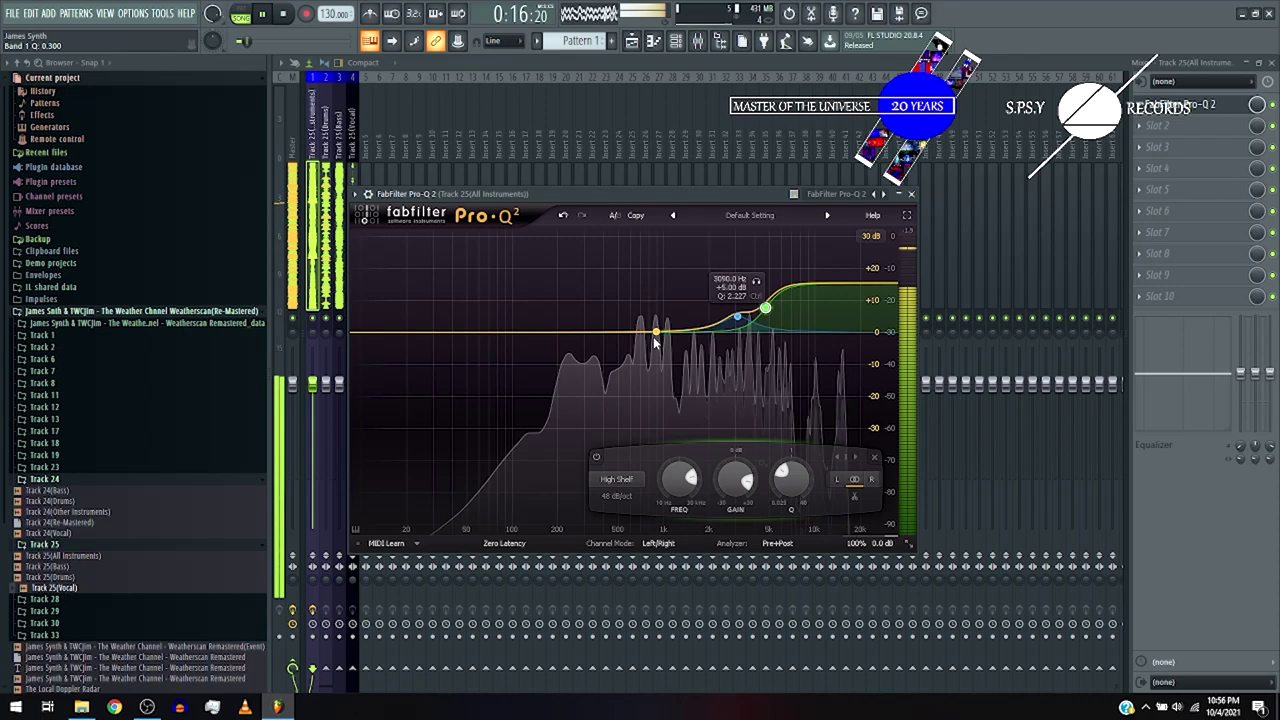
pyautogui.moveTo(656, 331); pyautogui.dragTo(638, 320)
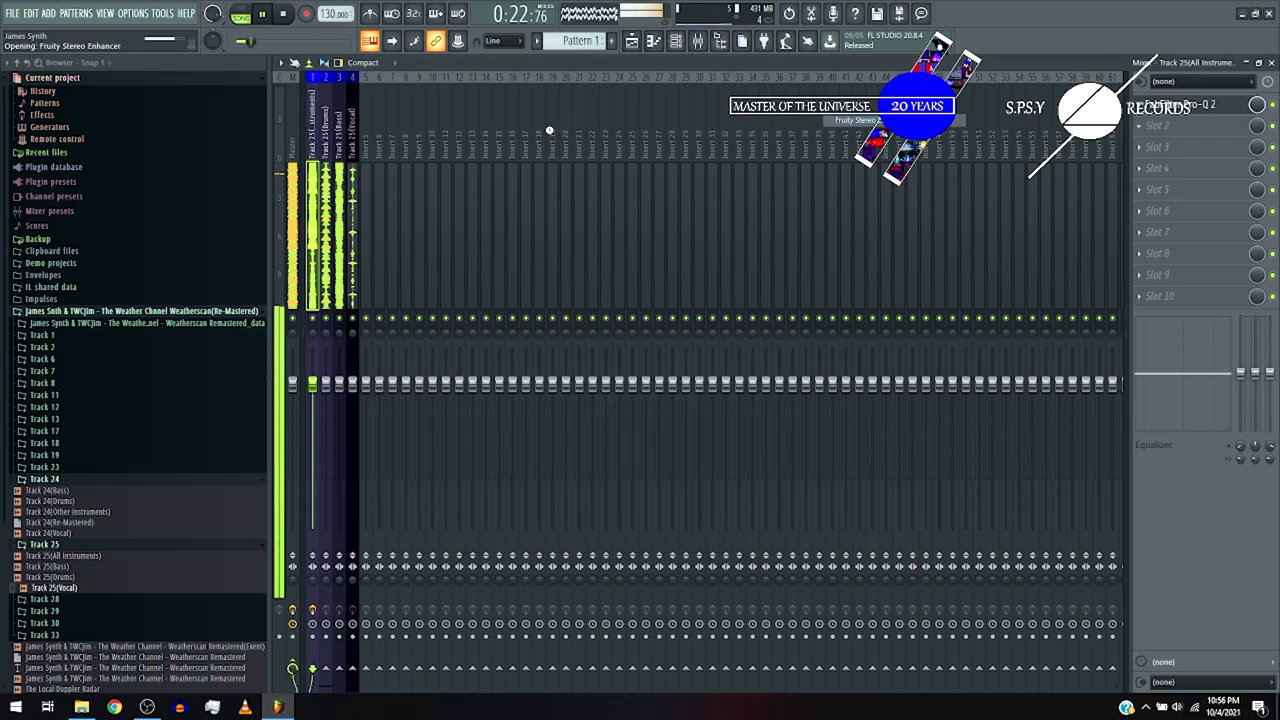
# - Stop playback, add Fruity Stereo Enhancer to the Track 25(All Instruments) mixer track, set its phase offset to 32.7 ms left and play the song
pyautogui.press('space')
pyautogui.moveTo(481, 249); pyautogui.dragTo(481, 262)
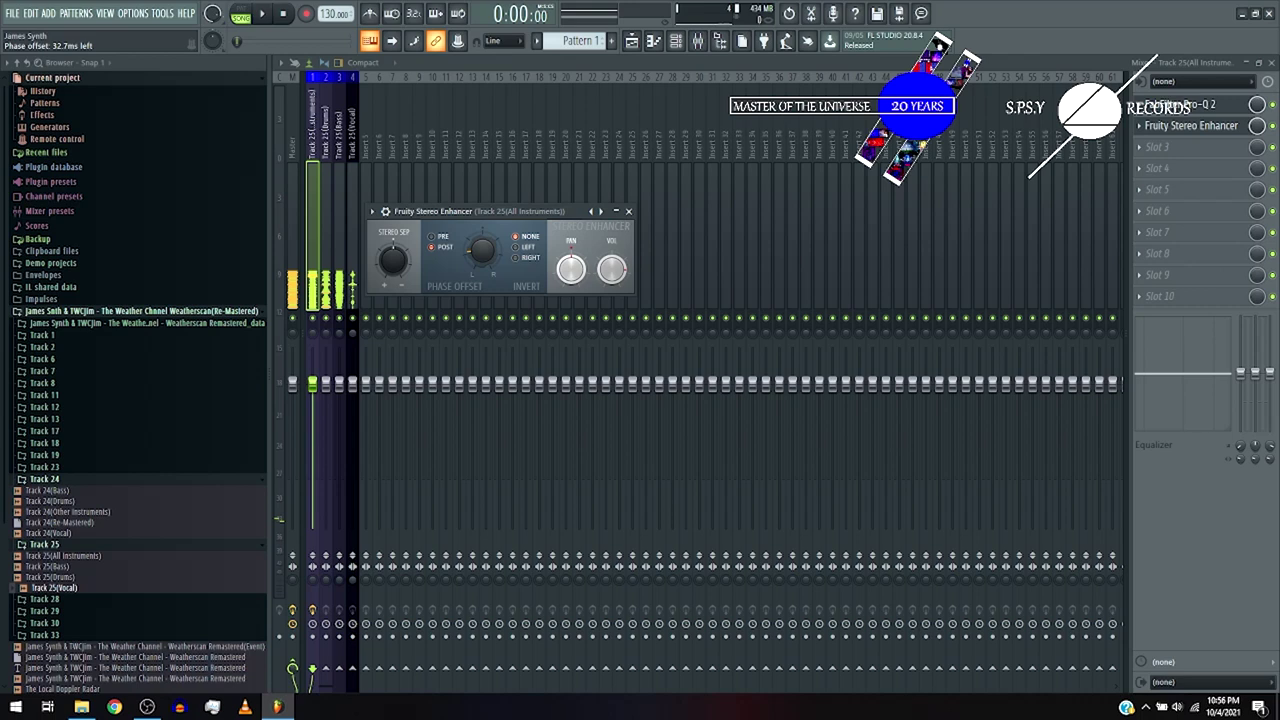
pyautogui.press('space')
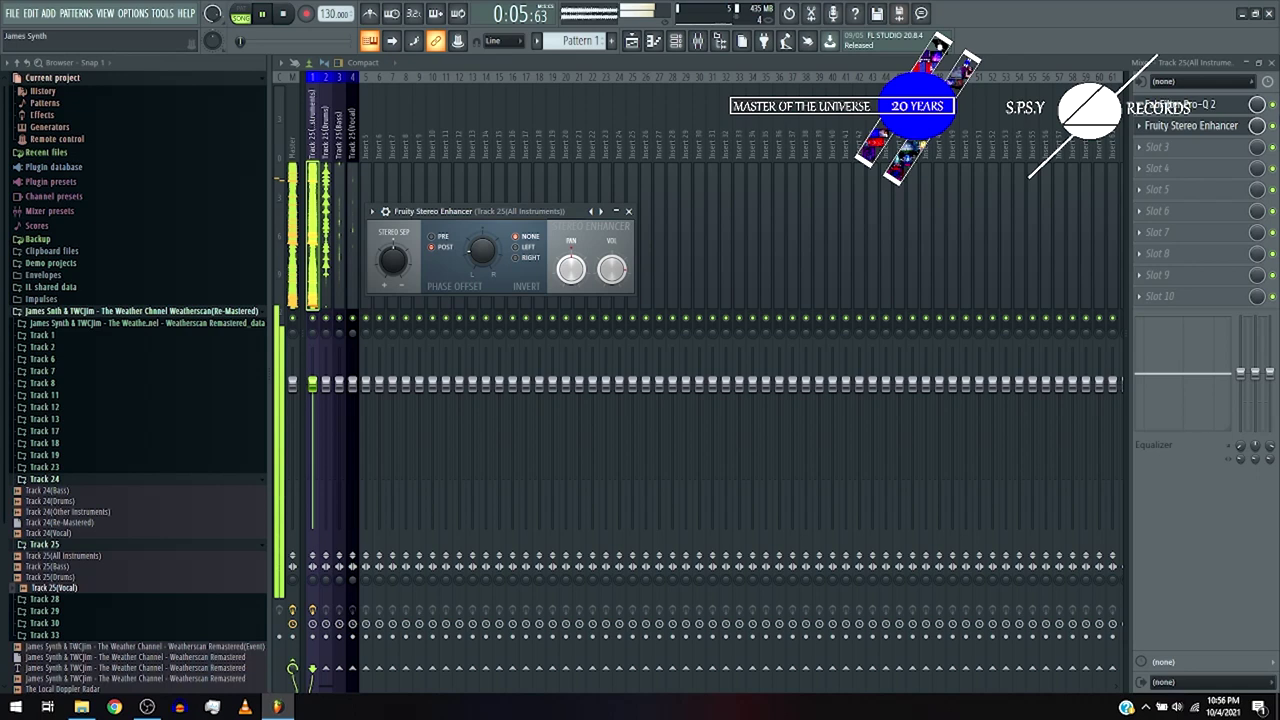
# - Create an automation clip for the Stereo Enhancer mix level in the playlist and set the project tempo to 142 BPM
pyautogui.press('F5')
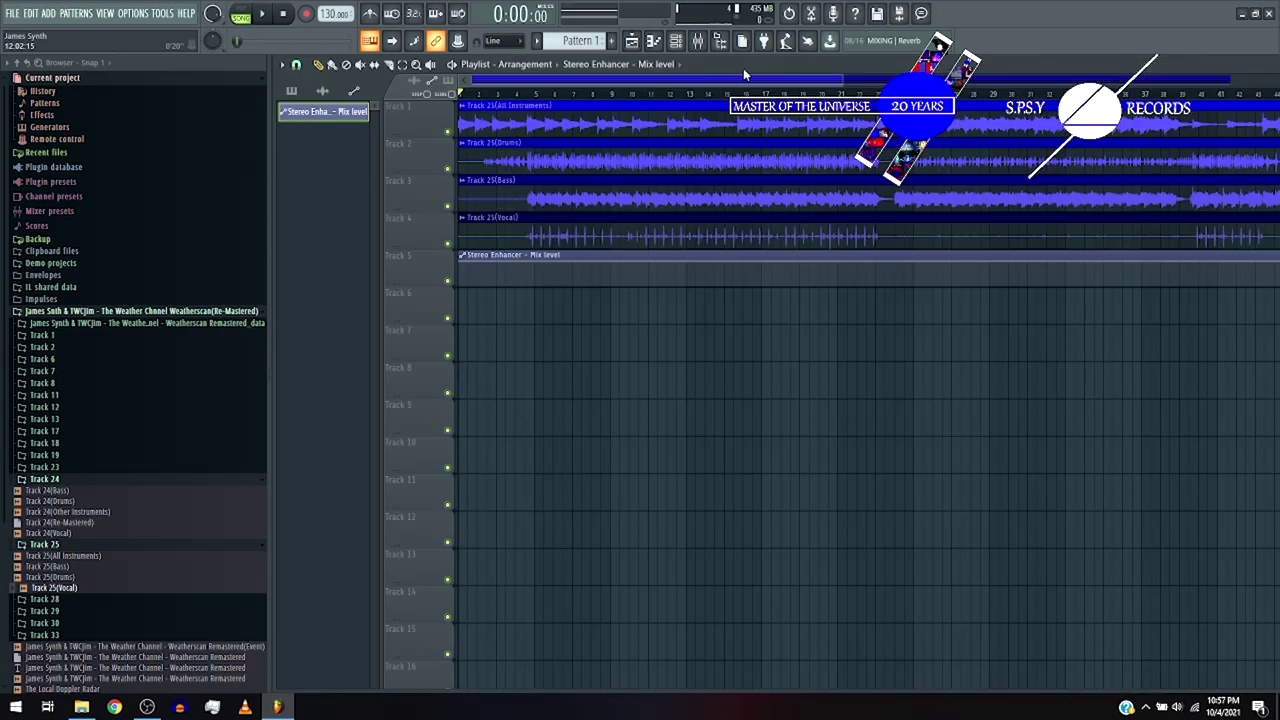
pyautogui.press('space')
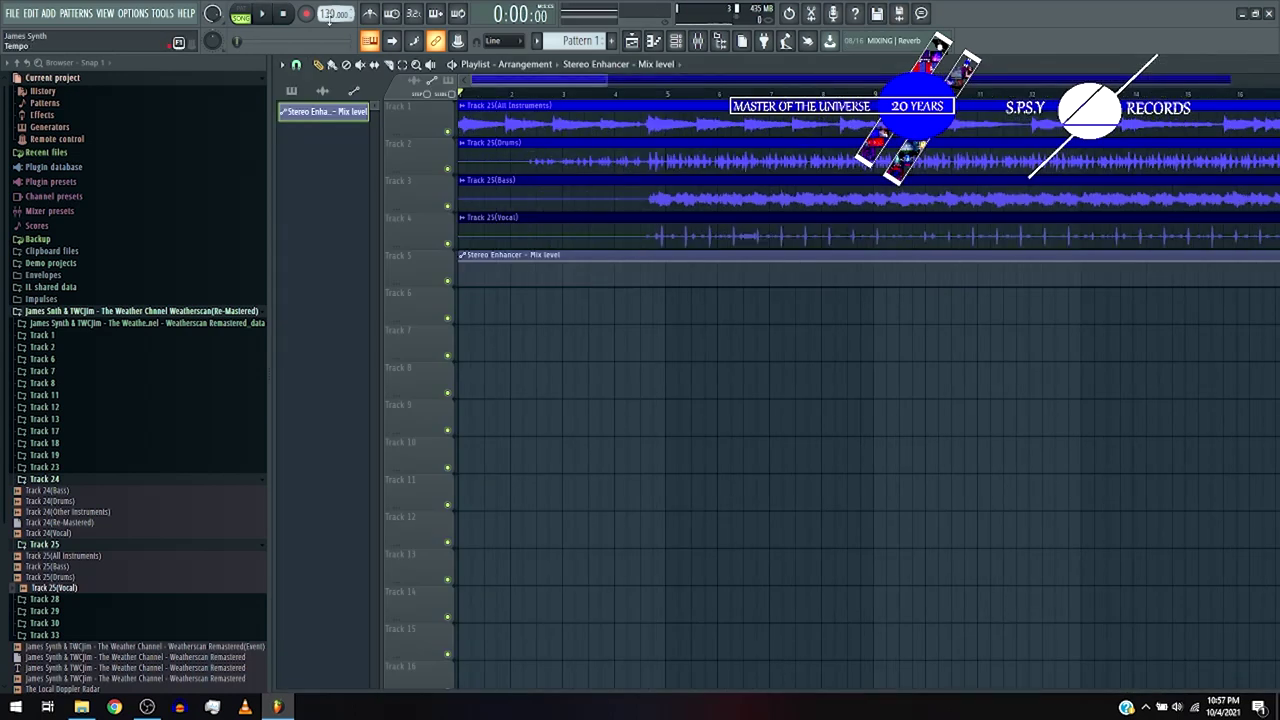
pyautogui.moveTo(330, 18); pyautogui.dragTo(330, 4)
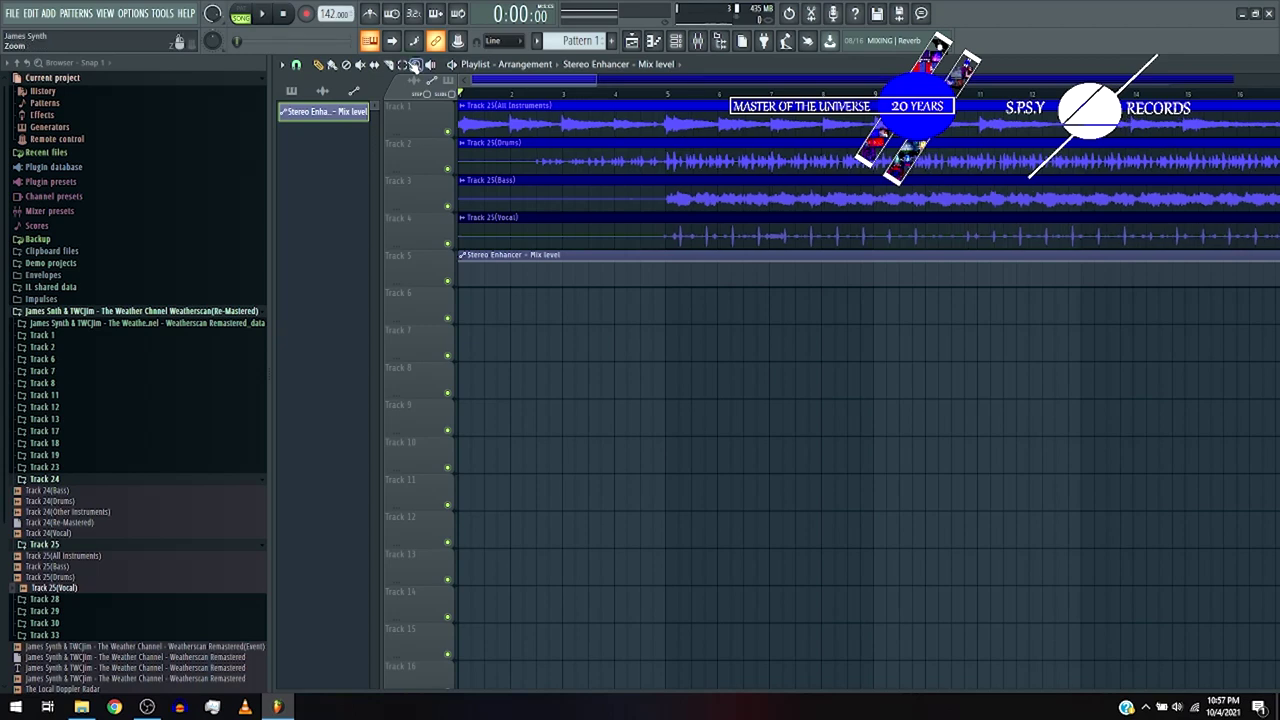
# - Select all playlist clips, play from bar 5 to check them against the grid, and set the tempo to 141 BPM
pyautogui.hotkey('ctrl', 'a')
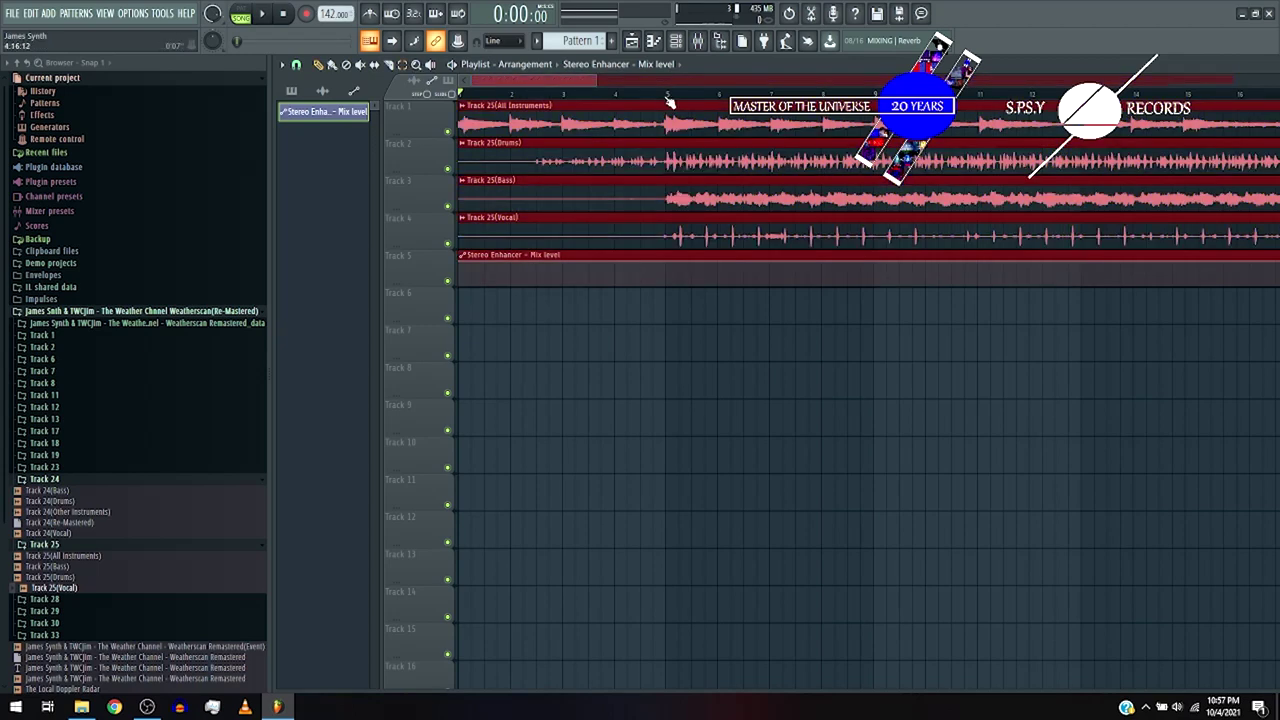
pyautogui.moveTo(670, 102); pyautogui.dragTo(559, 128)
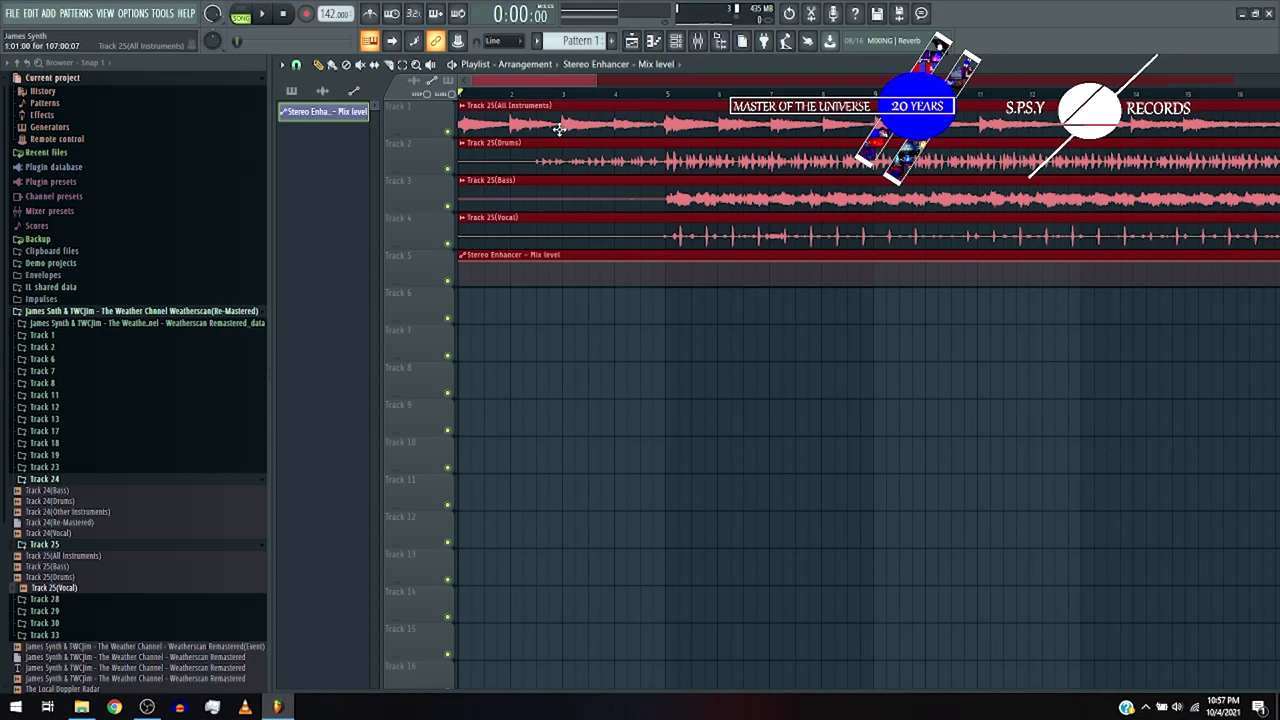
pyautogui.press('space')
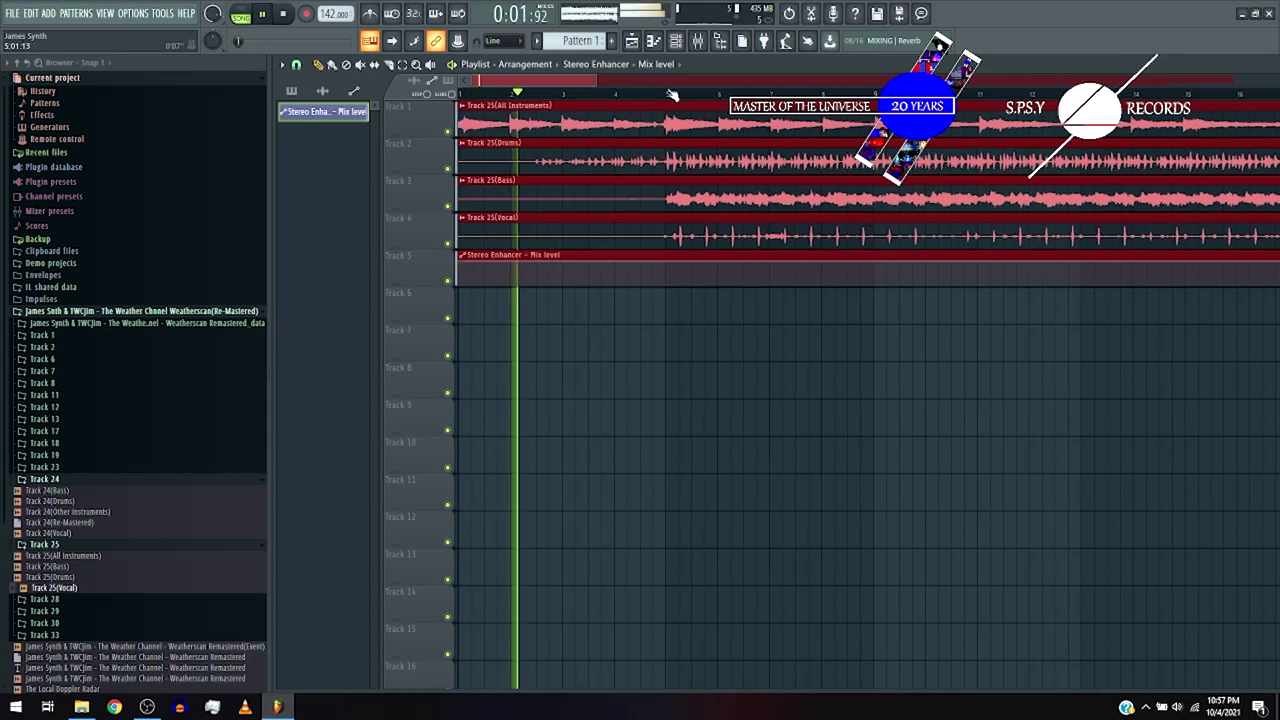
pyautogui.click(670, 93)
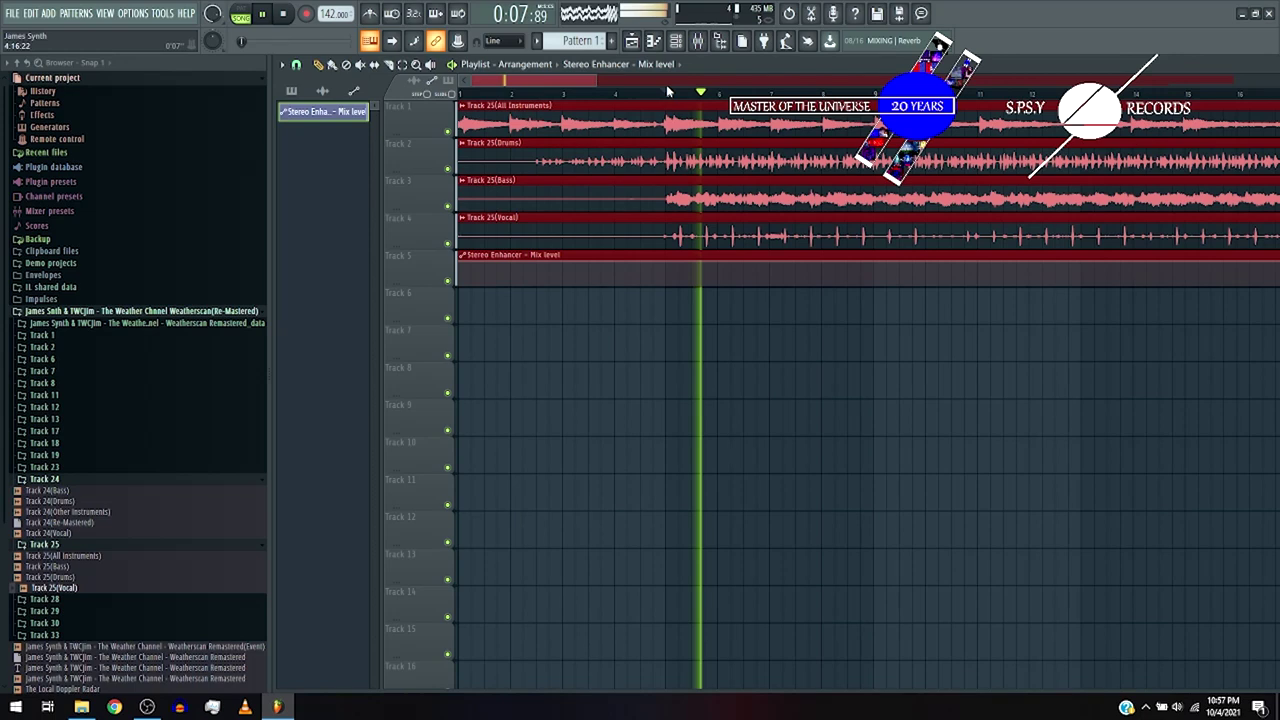
pyautogui.click(670, 93)
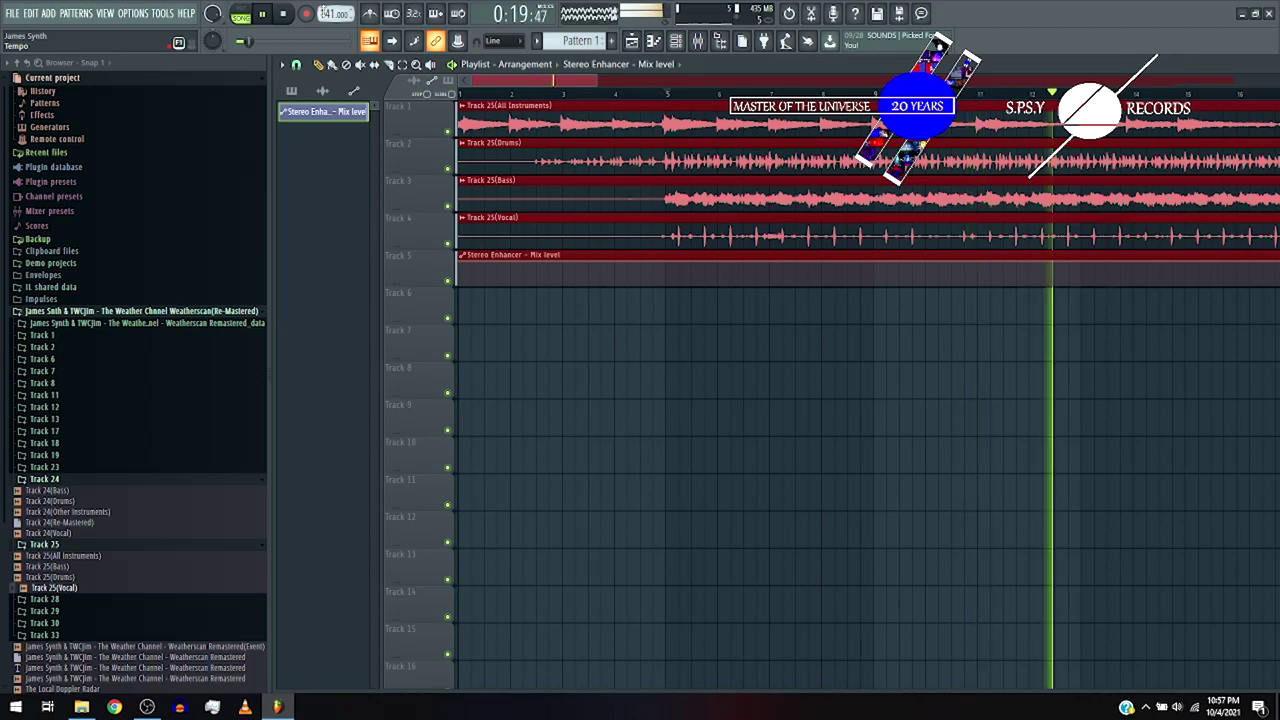
pyautogui.press('space')
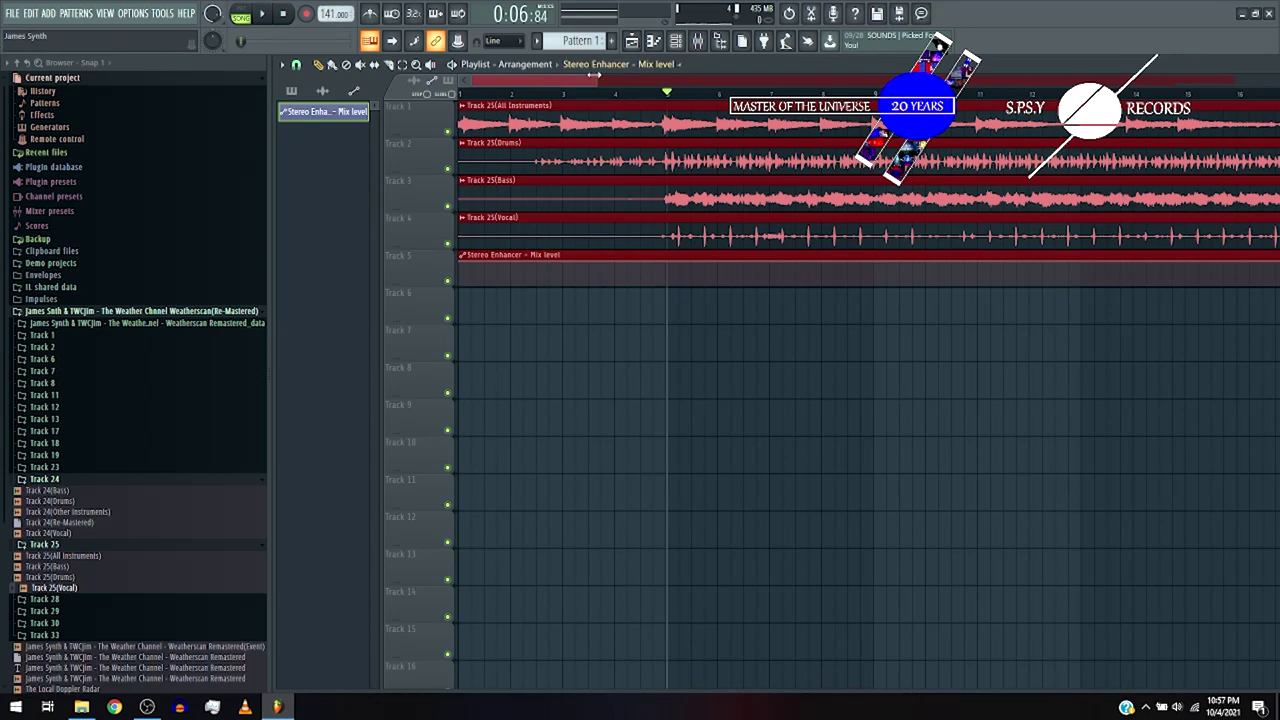
# - Draw the Stereo Enhancer mix level automation at minimum from bar 5 to bar 25, with a short raised section during the break around bar 25
pyautogui.moveTo(594, 75); pyautogui.dragTo(645, 76)
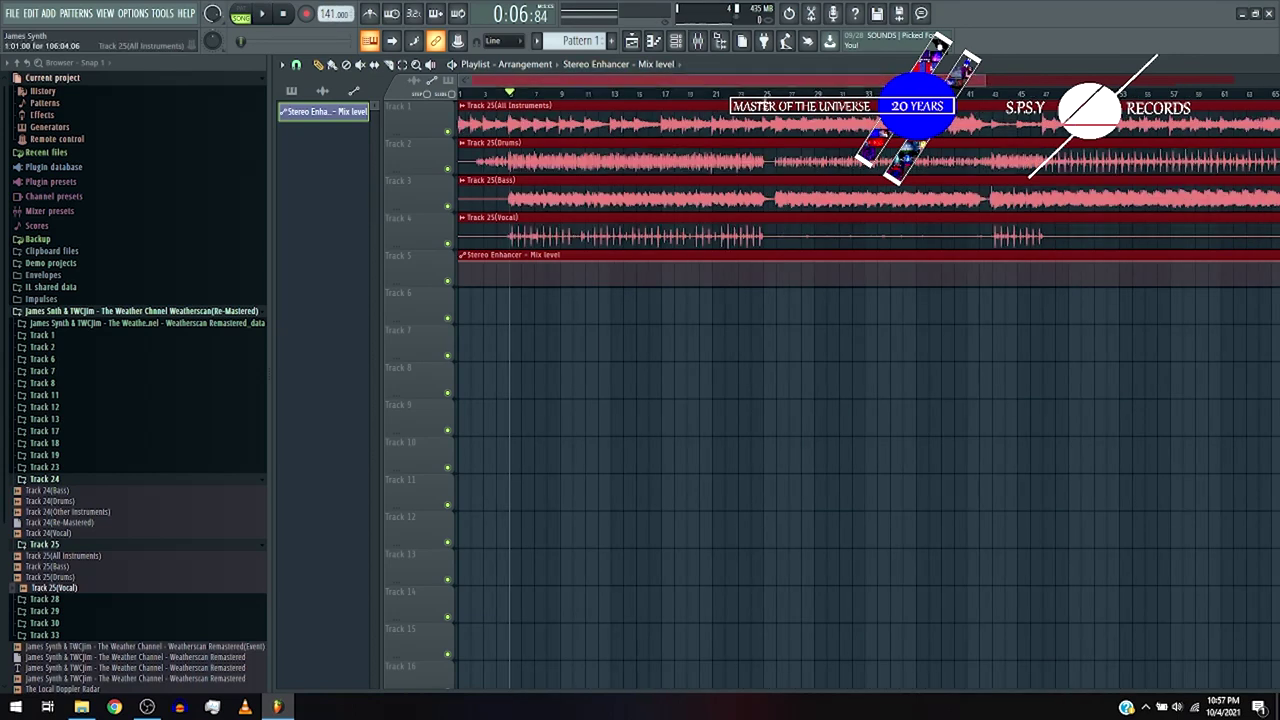
pyautogui.click(767, 93)
pyautogui.press('space')
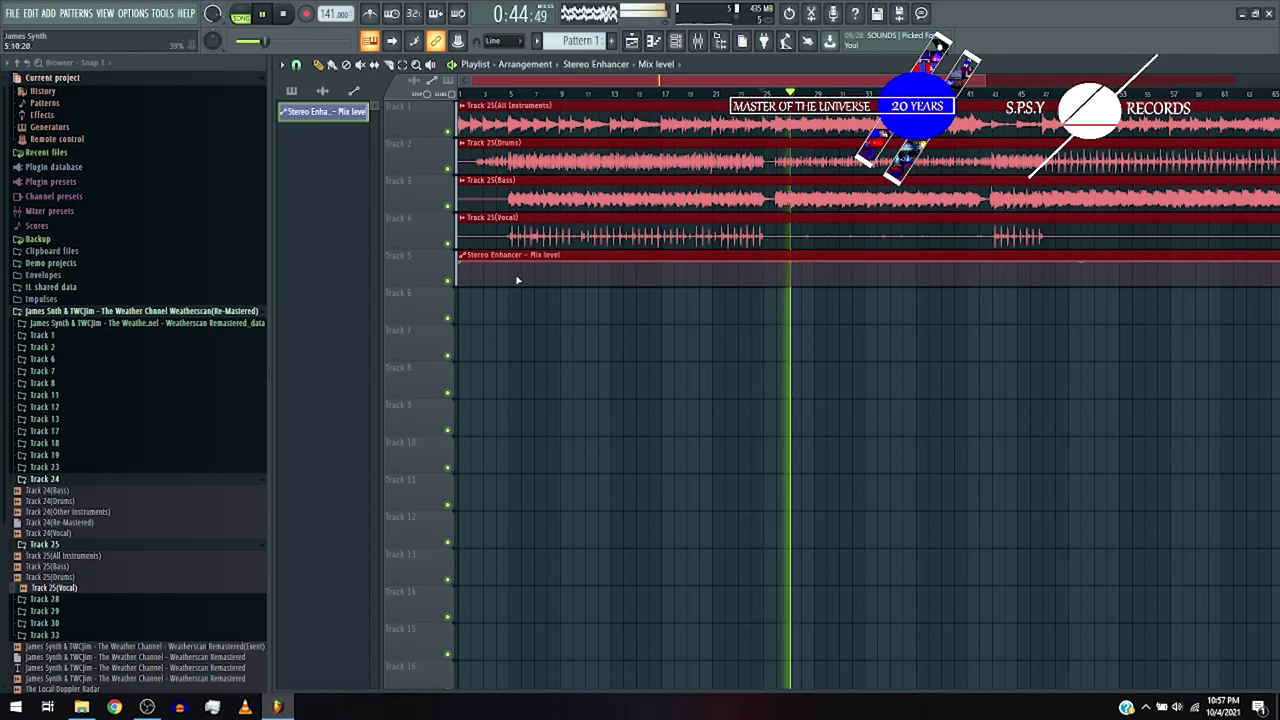
pyautogui.hotkey('ctrl', 'a')
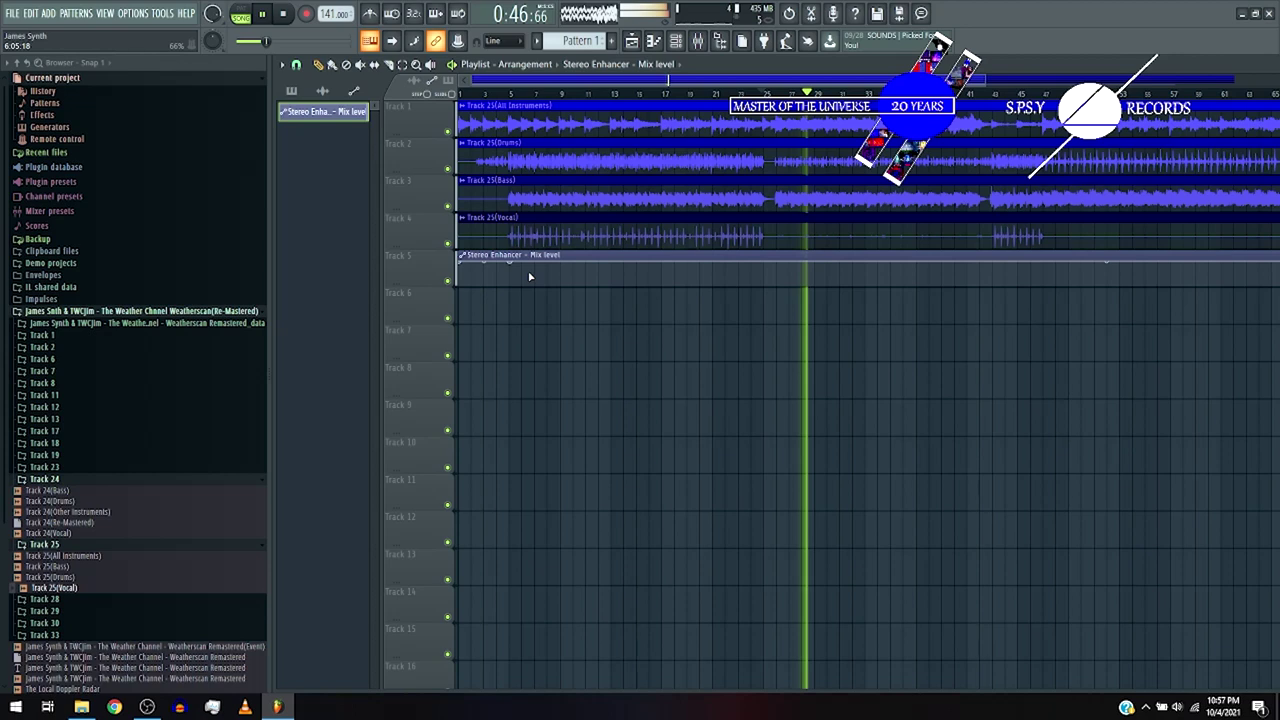
pyautogui.moveTo(530, 276); pyautogui.dragTo(770, 268)
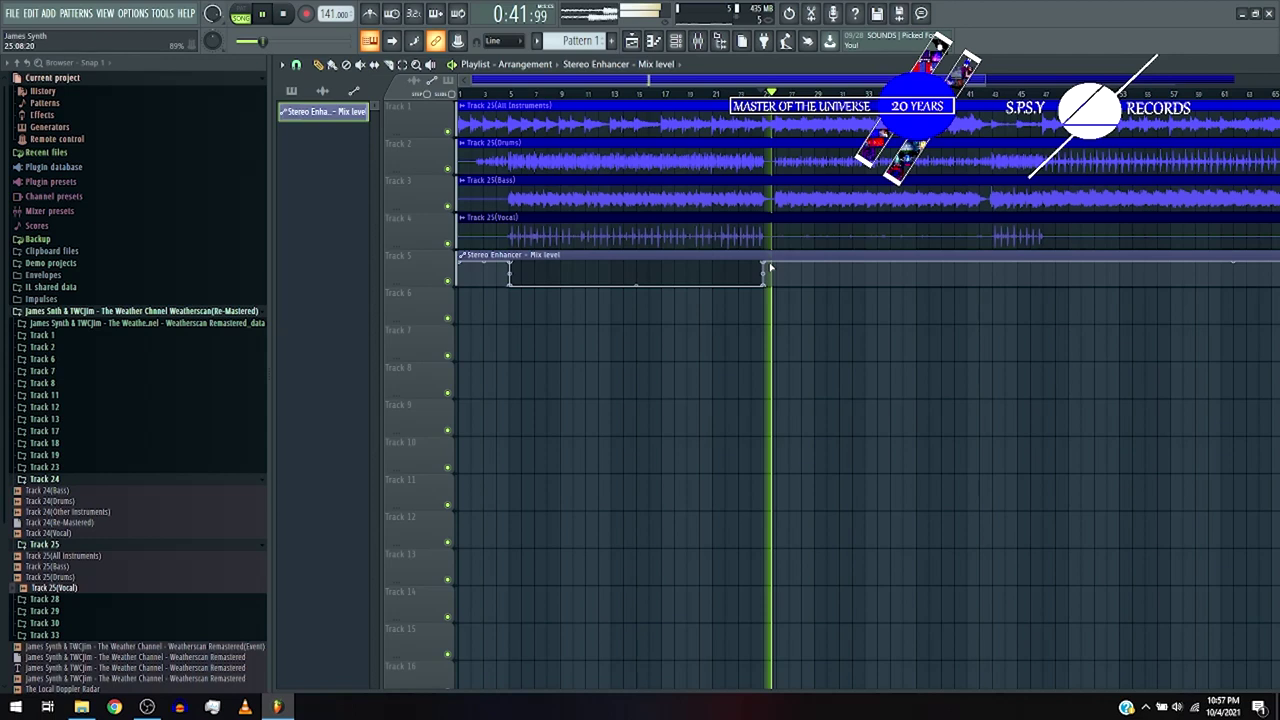
pyautogui.click(770, 268)
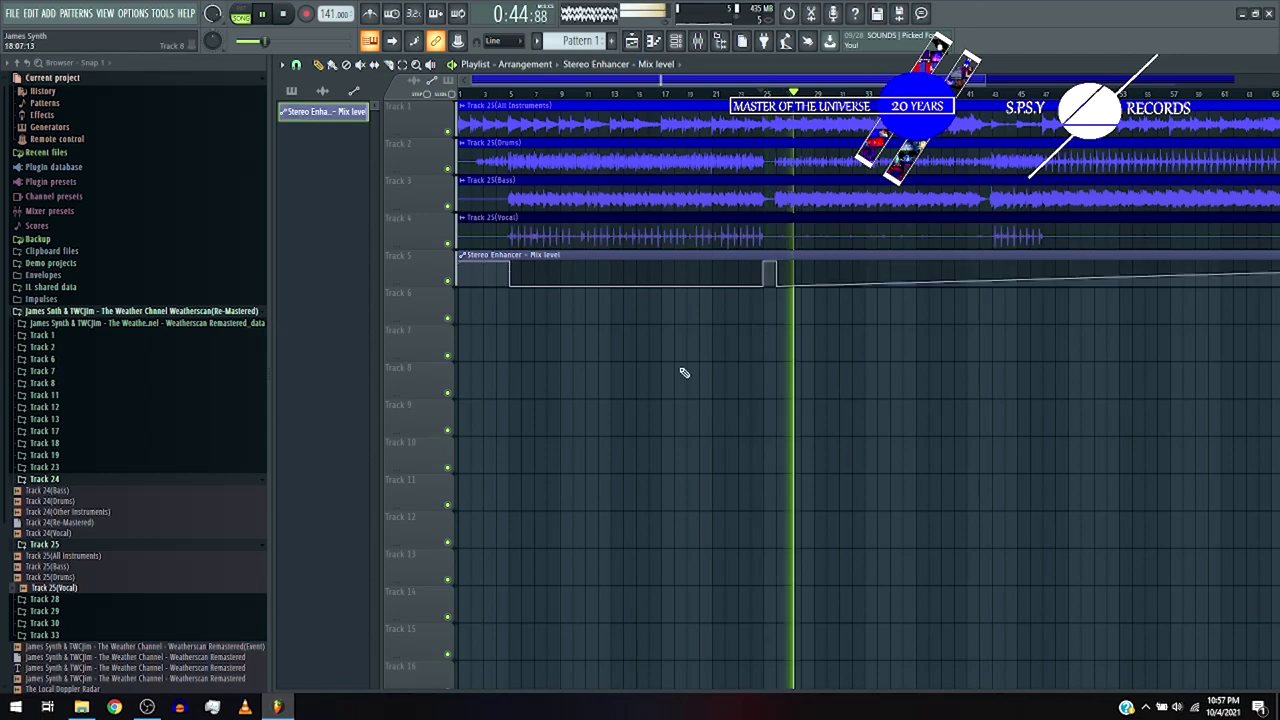
pyautogui.click(974, 95)
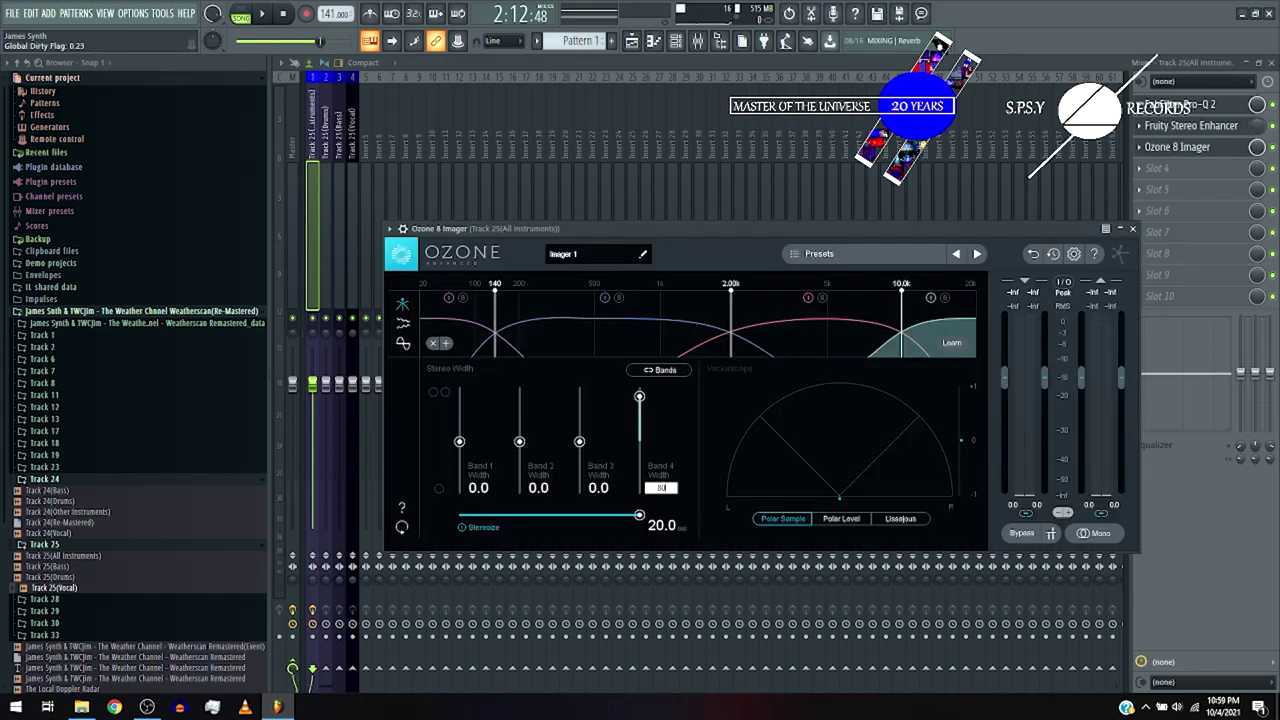
# - Raise the Band 4 stereo width in Ozone 8 Imager on the Track 25(All Instruments) mixer track
pyautogui.press('Return')
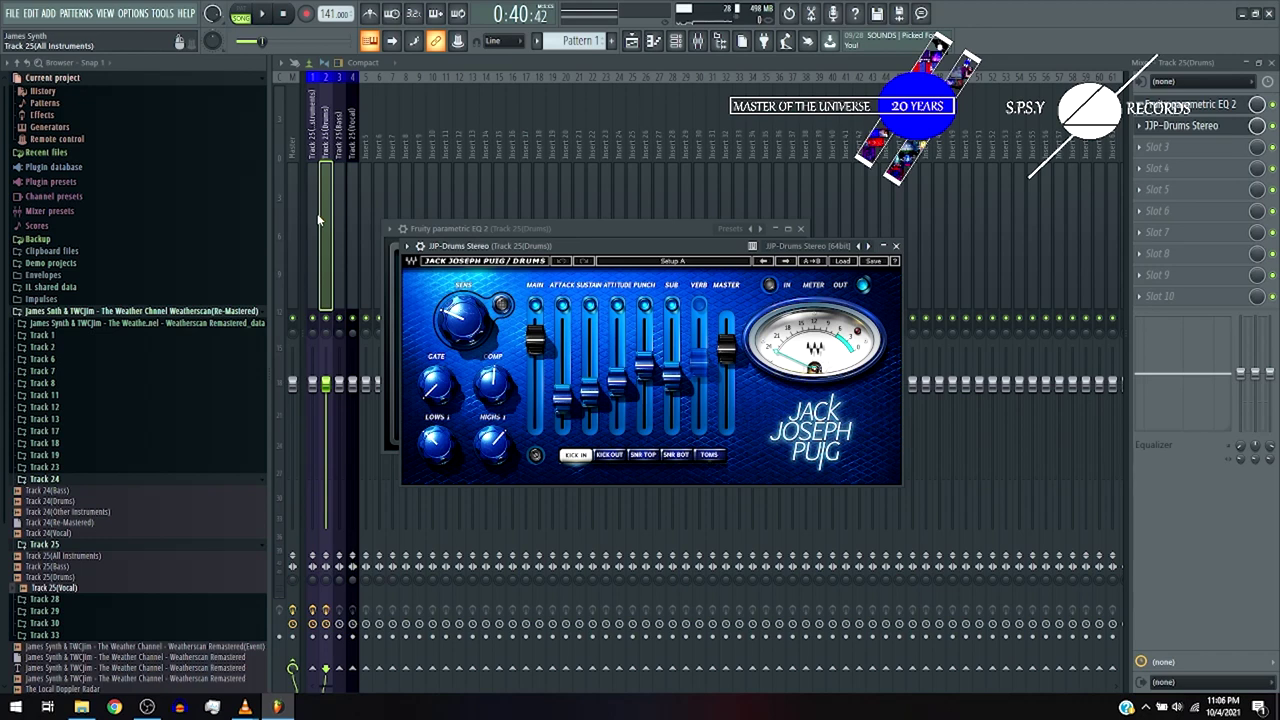
# - Load the PUNCH KICK 2 preset in JJP-Drums Stereo on the Track 25(Drums) mixer track and open the plugin choices for effect slot 3
pyautogui.click(818, 246)
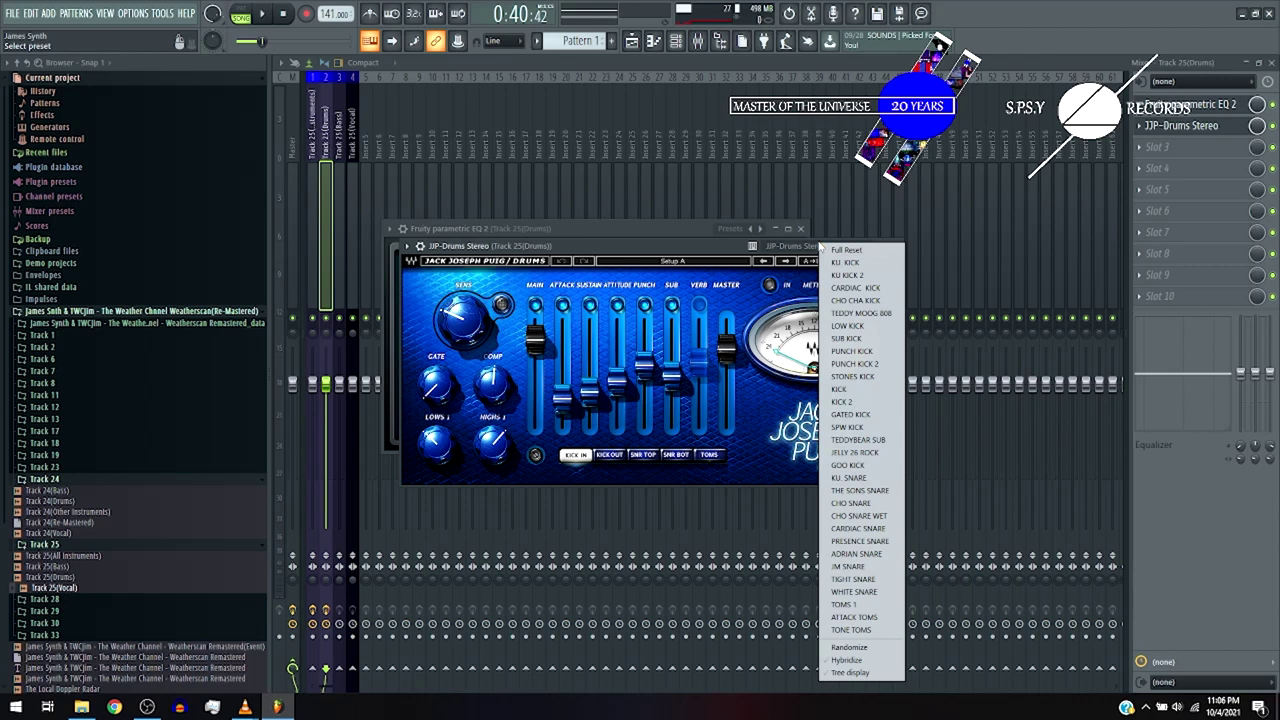
pyautogui.click(853, 363)
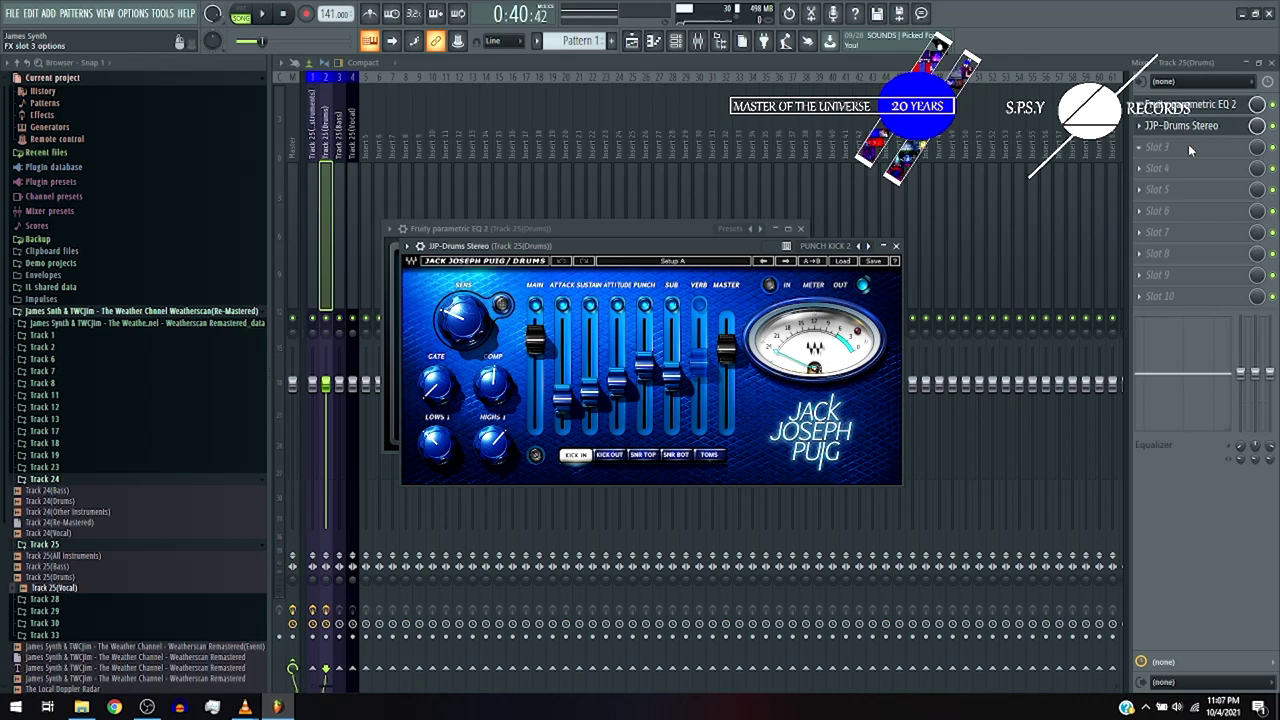
pyautogui.click(1188, 144)
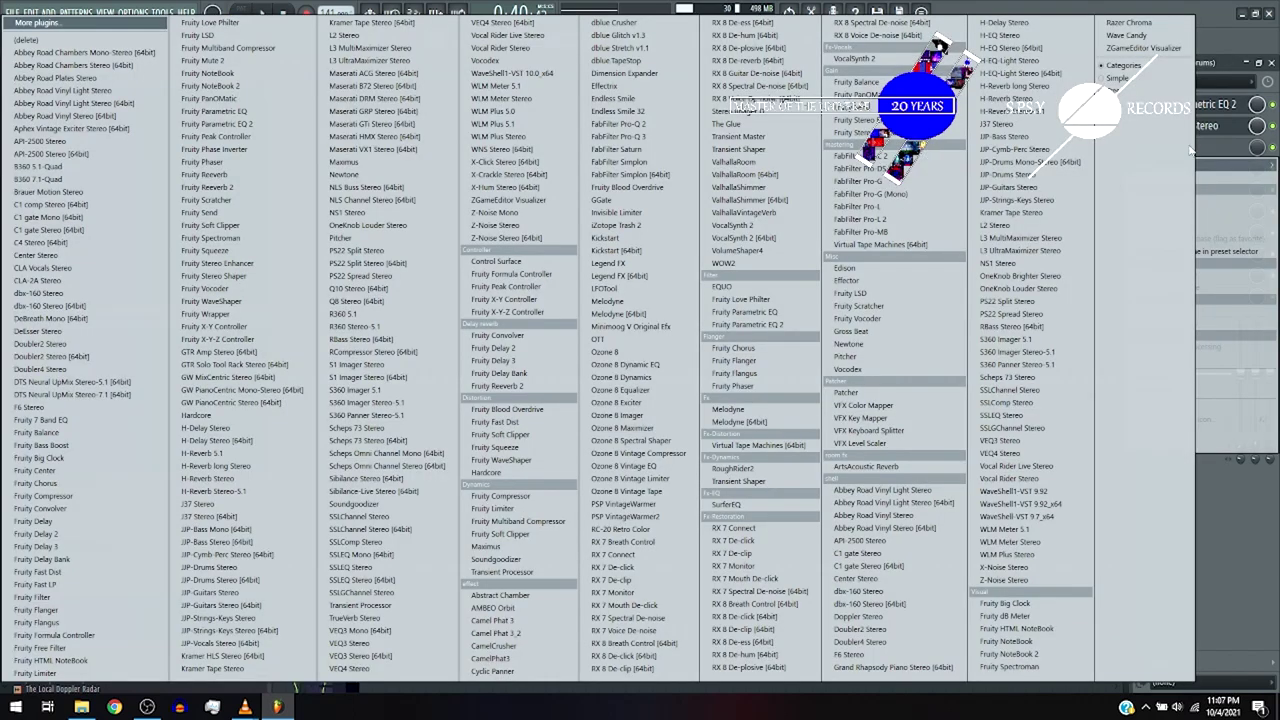